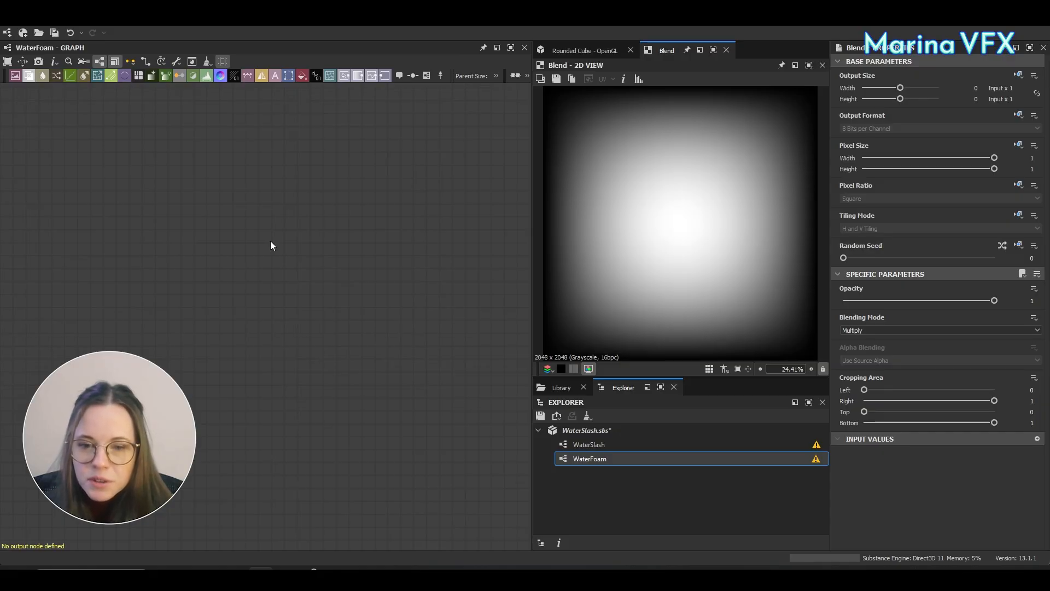
Add a Moisture Noise node to the WaterFoam graph and set its Pattern Size Y to 2.
{"action": "key", "text": "space"}
{"action": "type", "text": "mois"}
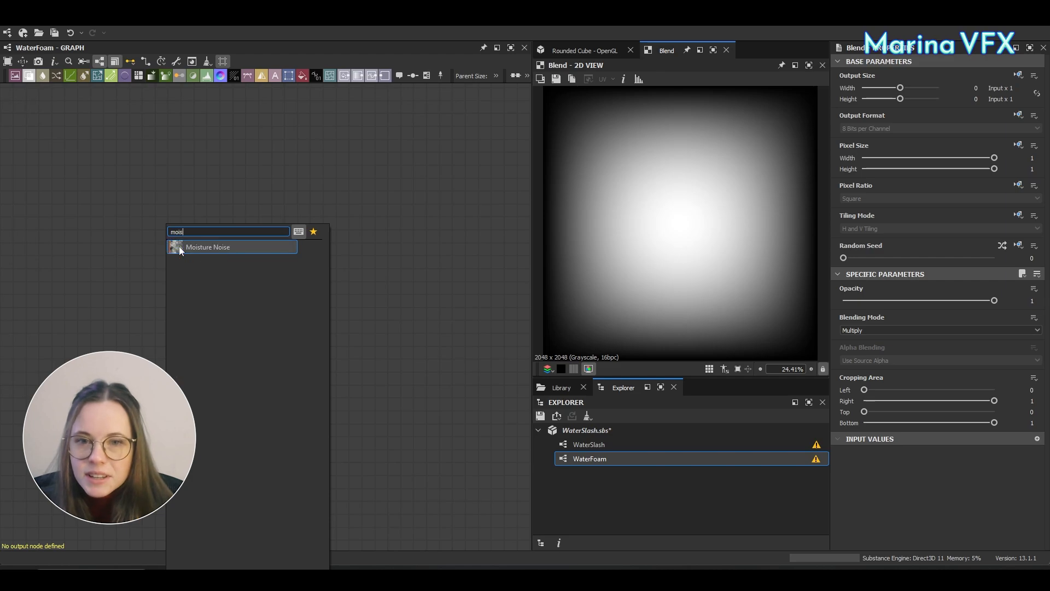
{"action": "left_click", "coordinate": [179, 246]}
{"action": "scroll", "coordinate": [930, 378], "scroll_direction": "down", "scroll_amount": 5}
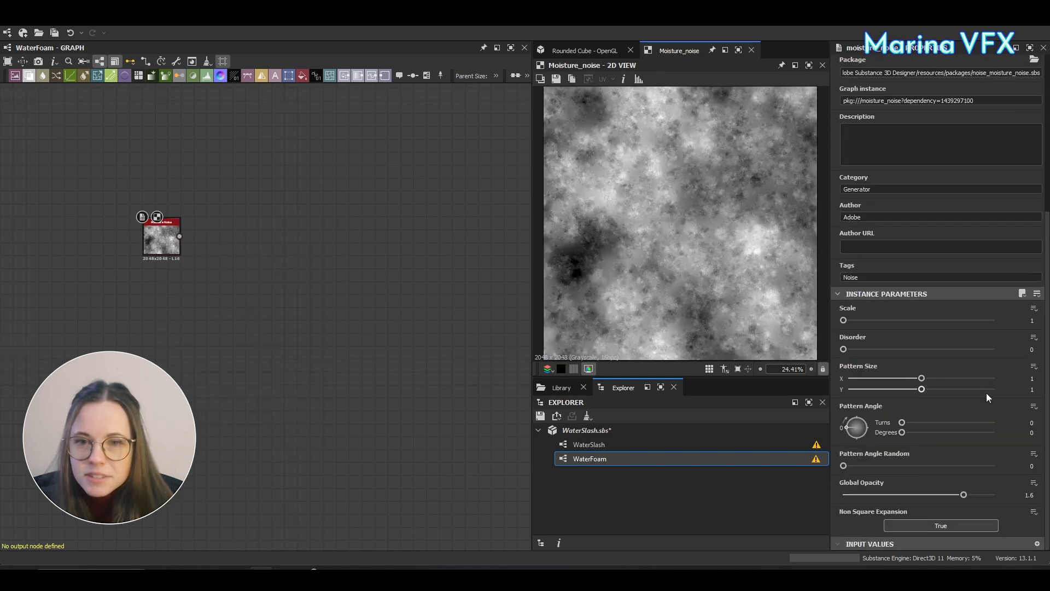
{"action": "left_click", "coordinate": [1015, 389]}
{"action": "type", "text": "2"}
{"action": "key", "text": "Return"}
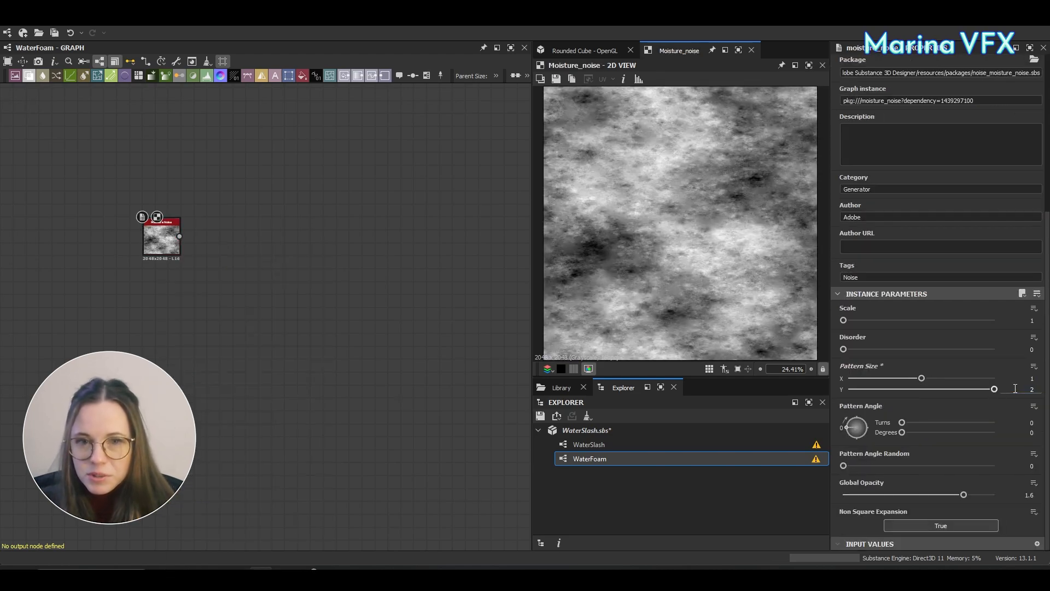
Add a Blur HQ Grayscale node fed by the Moisture Noise and set its intensity to 4.
{"action": "scroll", "coordinate": [254, 276], "scroll_direction": "up", "scroll_amount": 5}
{"action": "key", "text": "space"}
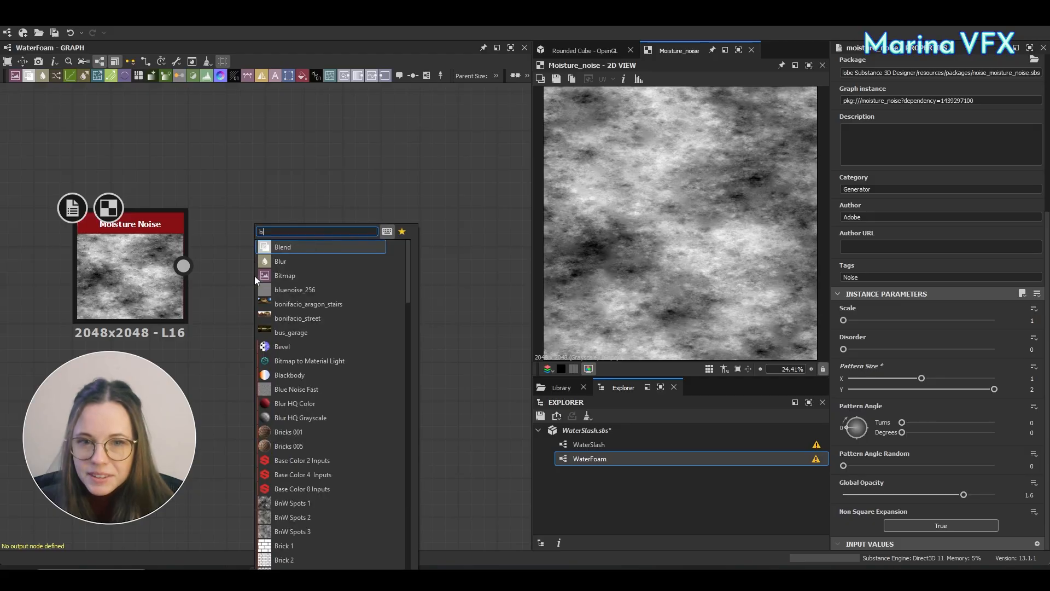
{"action": "type", "text": "blu"}
{"action": "left_click", "coordinate": [301, 303]}
{"action": "left_click_drag", "start_coordinate": [288, 301], "coordinate": [342, 301]}
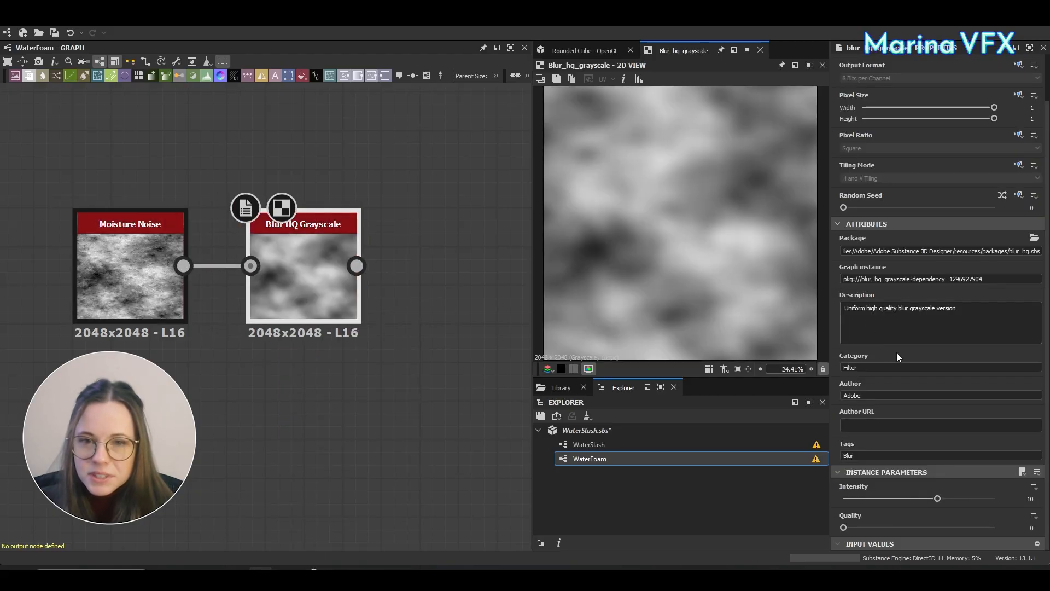
{"action": "double_click", "coordinate": [1029, 499]}
{"action": "type", "text": "4"}
{"action": "key", "text": "Return"}
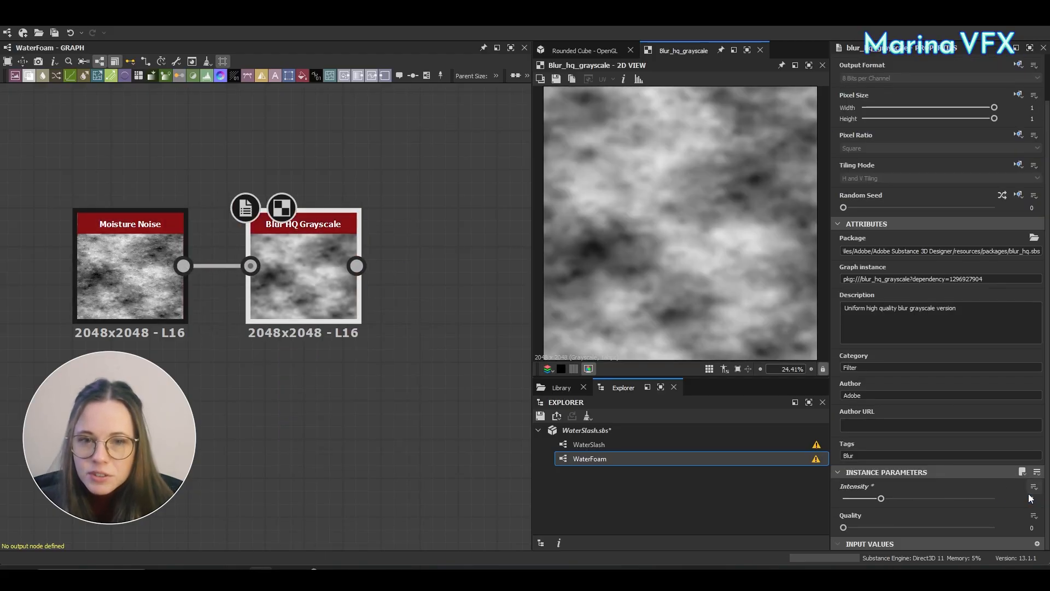
Add an Auto Levels node connected to the output of the Blur HQ Grayscale node.
{"action": "middle_click_drag", "start_coordinate": [414, 326], "coordinate": [262, 337]}
{"action": "left_click_drag", "start_coordinate": [206, 275], "coordinate": [322, 264]}
{"action": "type", "text": "auto"}
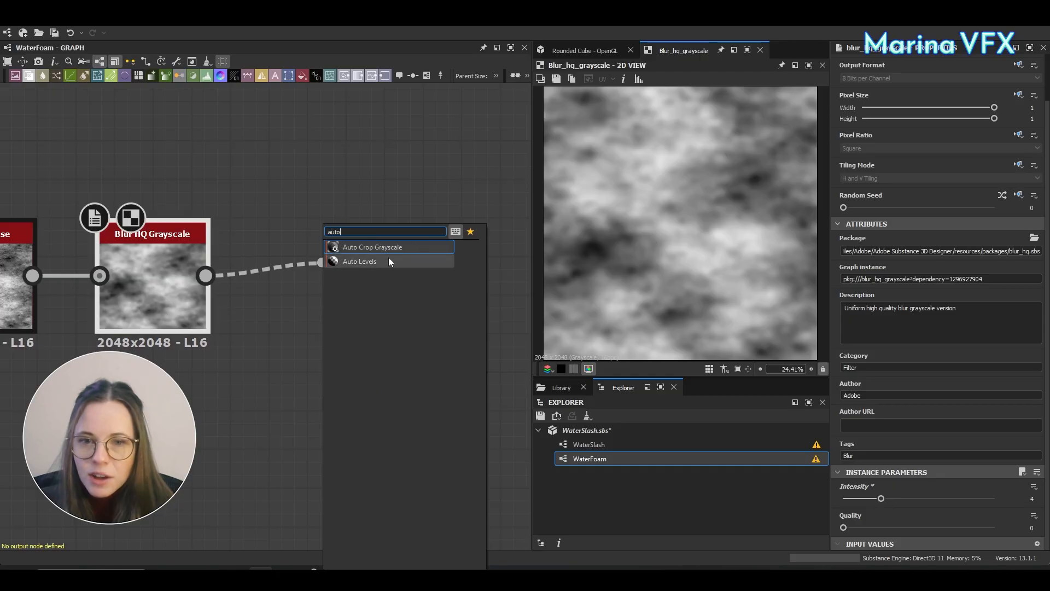
{"action": "left_click", "coordinate": [361, 261]}
Add a Slope Blur Grayscale node and connect the Auto Levels output to both its Grayscale and Slope inputs.
{"action": "middle_click_drag", "start_coordinate": [422, 380], "coordinate": [340, 379]}
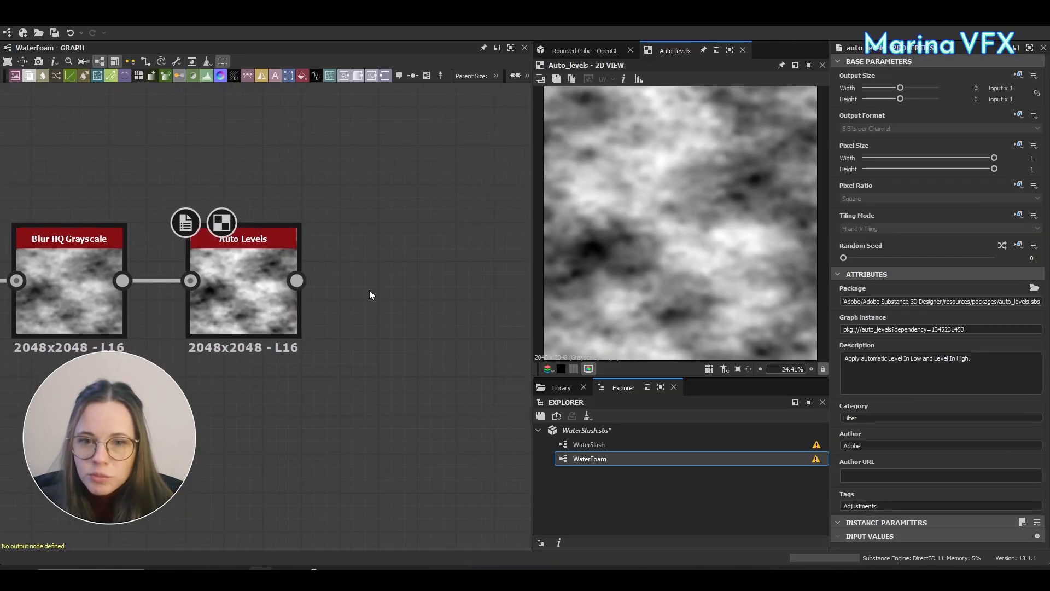
{"action": "key", "text": "space"}
{"action": "type", "text": "sl"}
{"action": "left_click", "coordinate": [423, 265]}
{"action": "left_click_drag", "start_coordinate": [296, 281], "coordinate": [344, 268]}
{"action": "left_click_drag", "start_coordinate": [296, 281], "coordinate": [345, 294]}
Set the Slope Blur to 32 samples, Max mode and an intensity of about 1.79.
{"action": "scroll", "coordinate": [944, 417], "scroll_direction": "down", "scroll_amount": 2}
{"action": "left_click_drag", "start_coordinate": [881, 468], "coordinate": [994, 469]}
{"action": "left_click", "coordinate": [908, 527]}
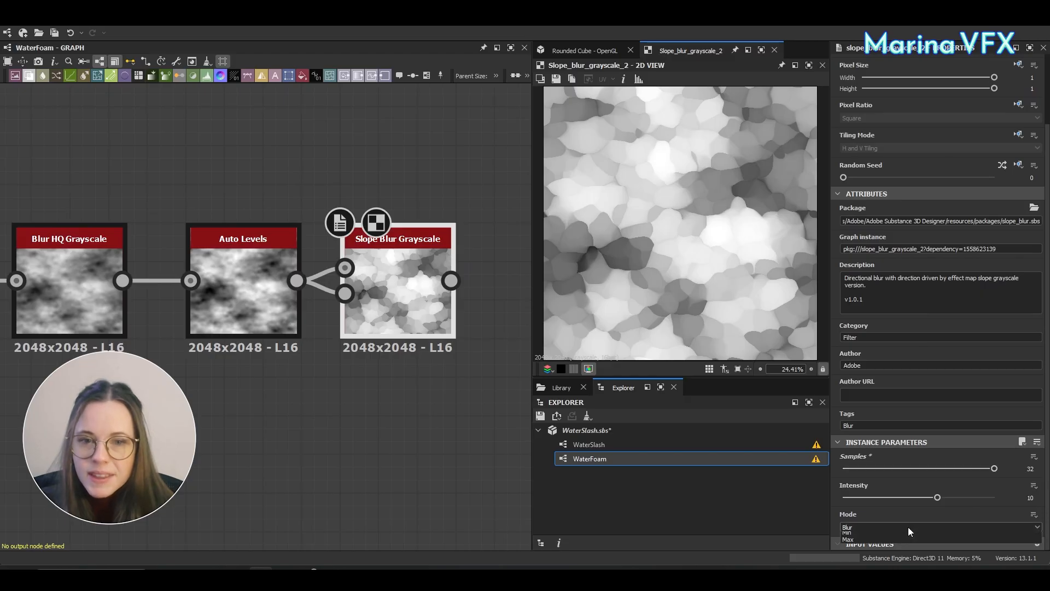
{"action": "left_click", "coordinate": [886, 551]}
{"action": "left_click_drag", "start_coordinate": [938, 497], "coordinate": [860, 488]}
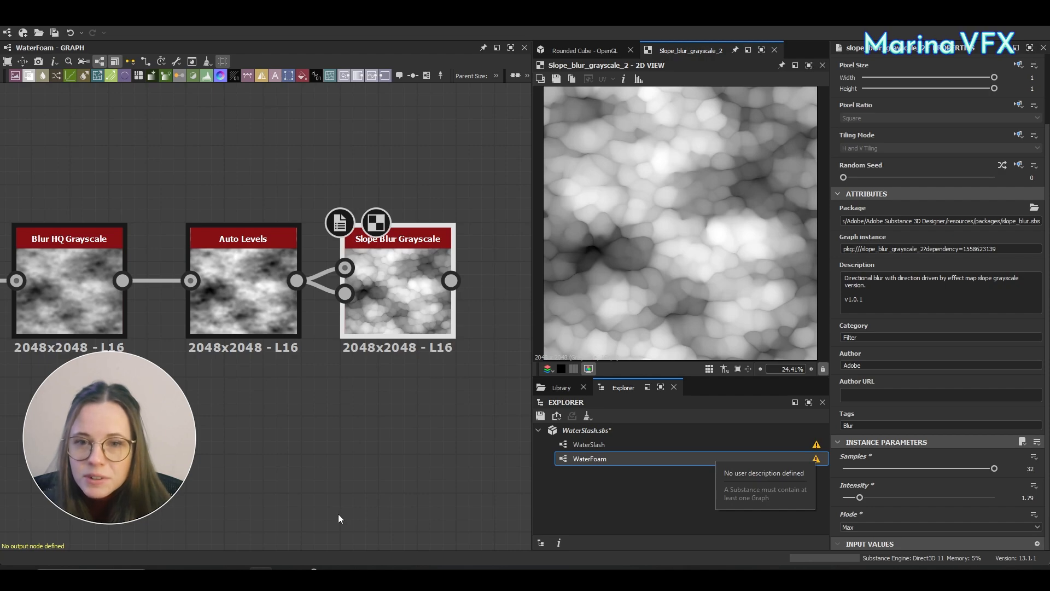
Add a Normal node fed by the Slope Blur and set its intensity to about 0.49.
{"action": "middle_click_drag", "start_coordinate": [338, 513], "coordinate": [144, 531]}
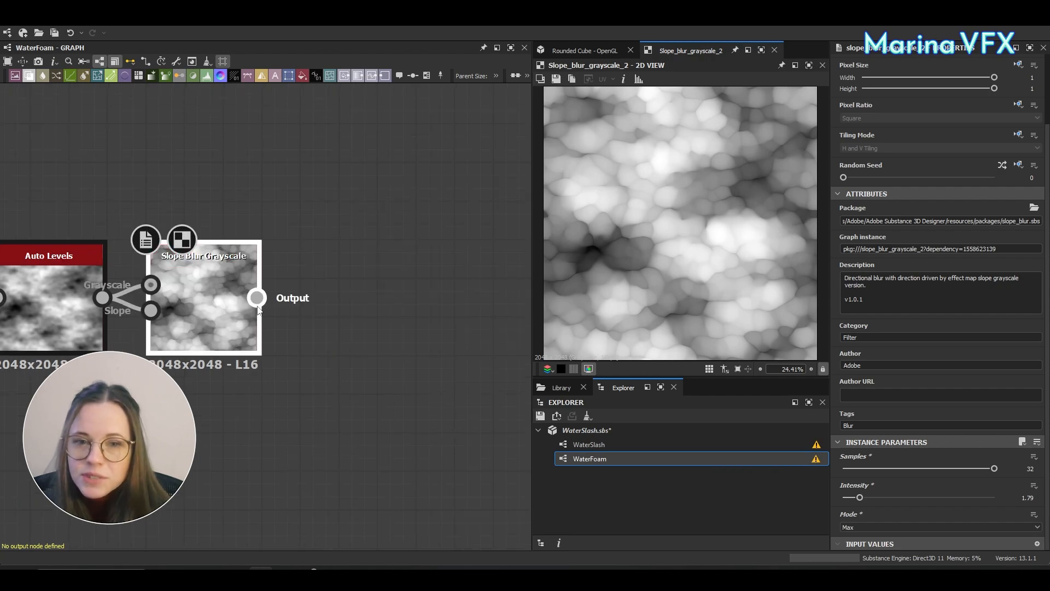
{"action": "left_click_drag", "start_coordinate": [256, 297], "coordinate": [320, 247]}
{"action": "type", "text": "normal"}
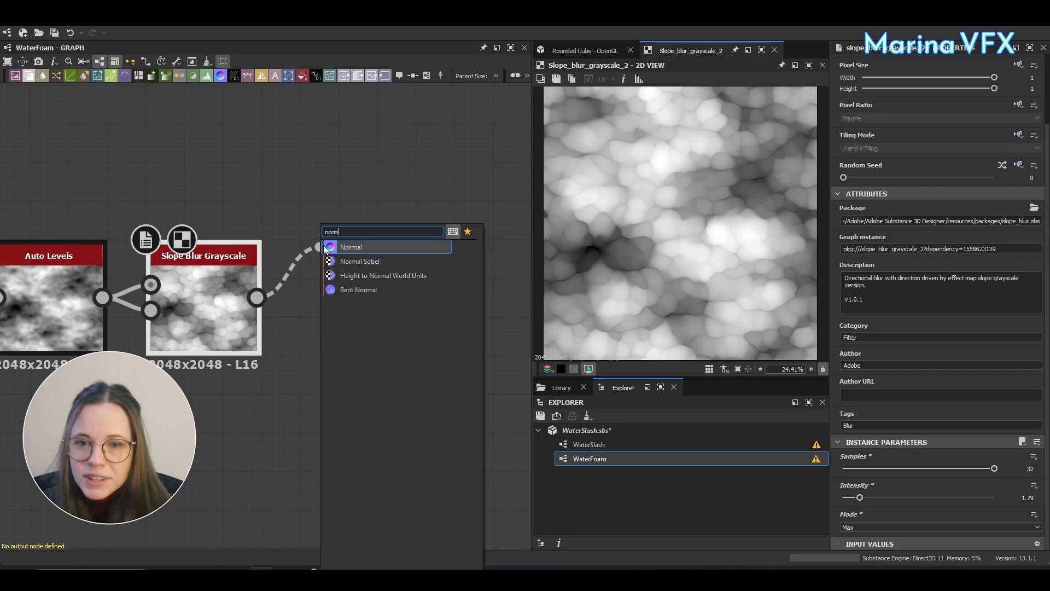
{"action": "left_click", "coordinate": [374, 251]}
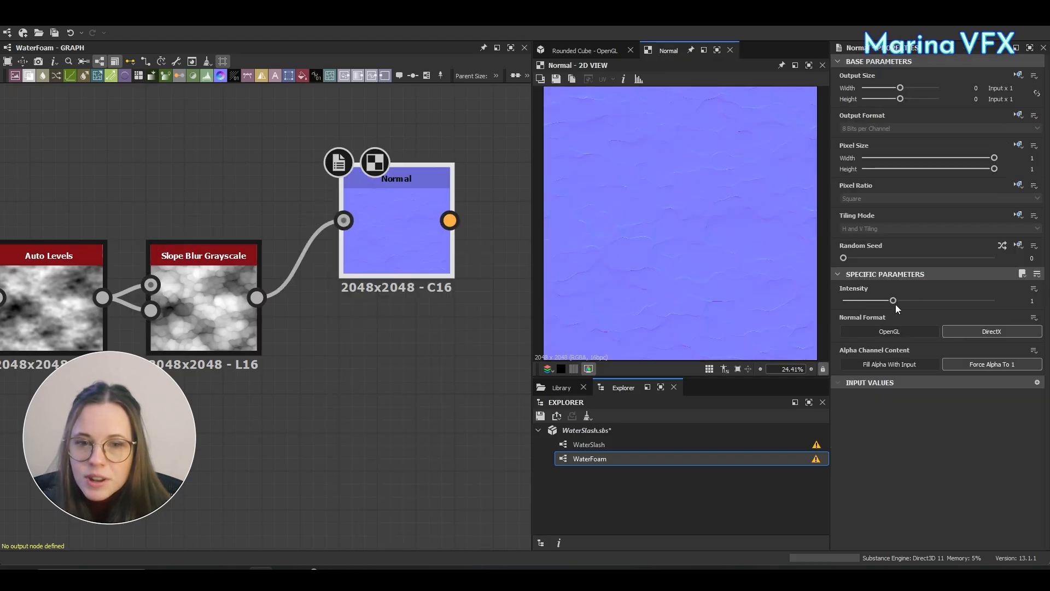
{"action": "left_click_drag", "start_coordinate": [893, 301], "coordinate": [868, 301]}
Duplicate the Normal node with its Slope Blur input and set the copy's intensity to about 6.37.
{"action": "middle_click_drag", "start_coordinate": [426, 290], "coordinate": [364, 290]}
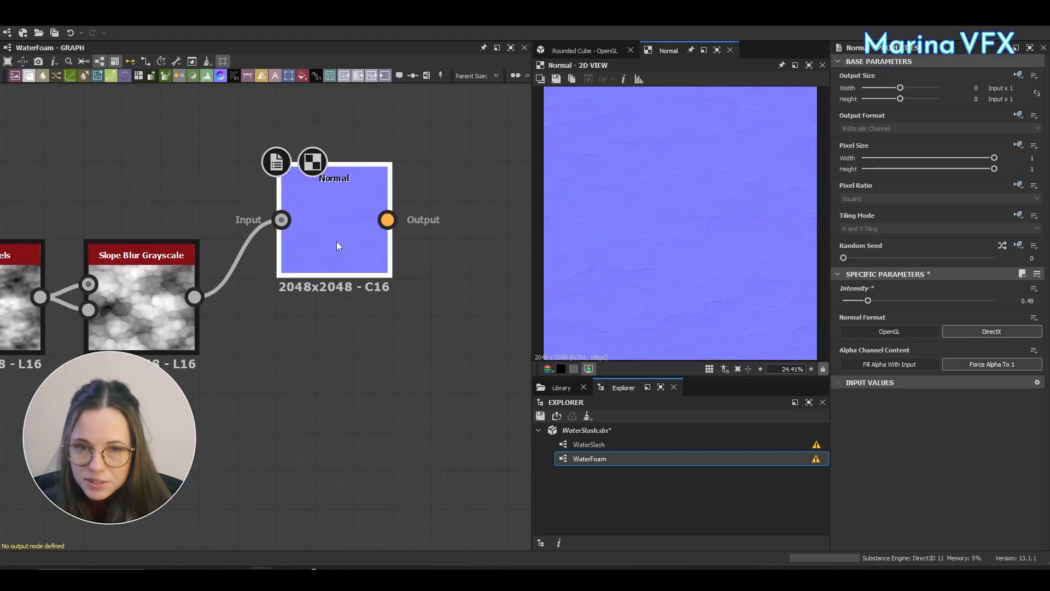
{"action": "key", "text": "ctrl+d"}
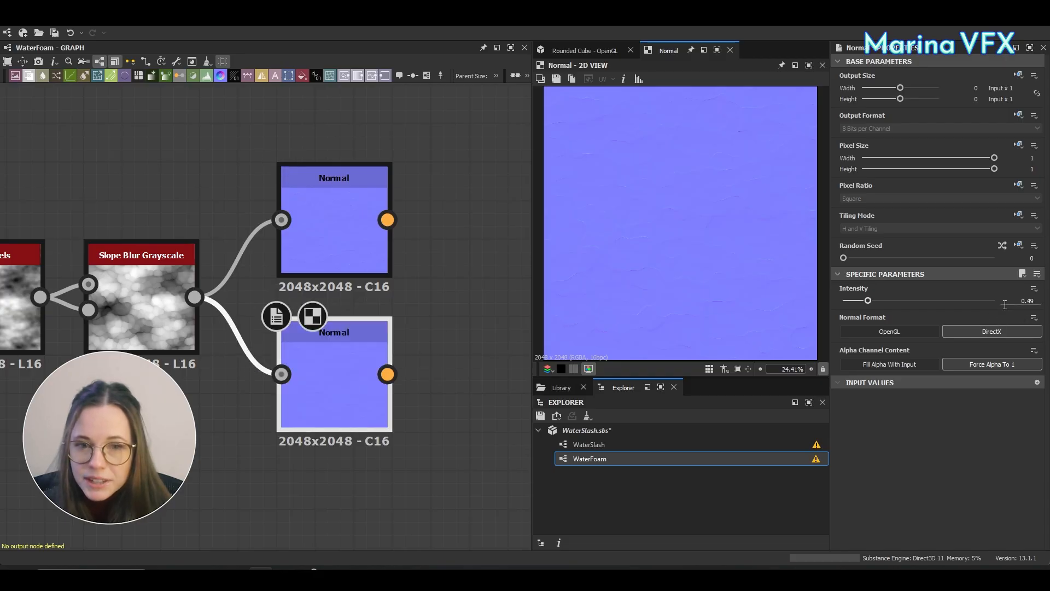
{"action": "left_click_drag", "start_coordinate": [874, 297], "coordinate": [1006, 296]}
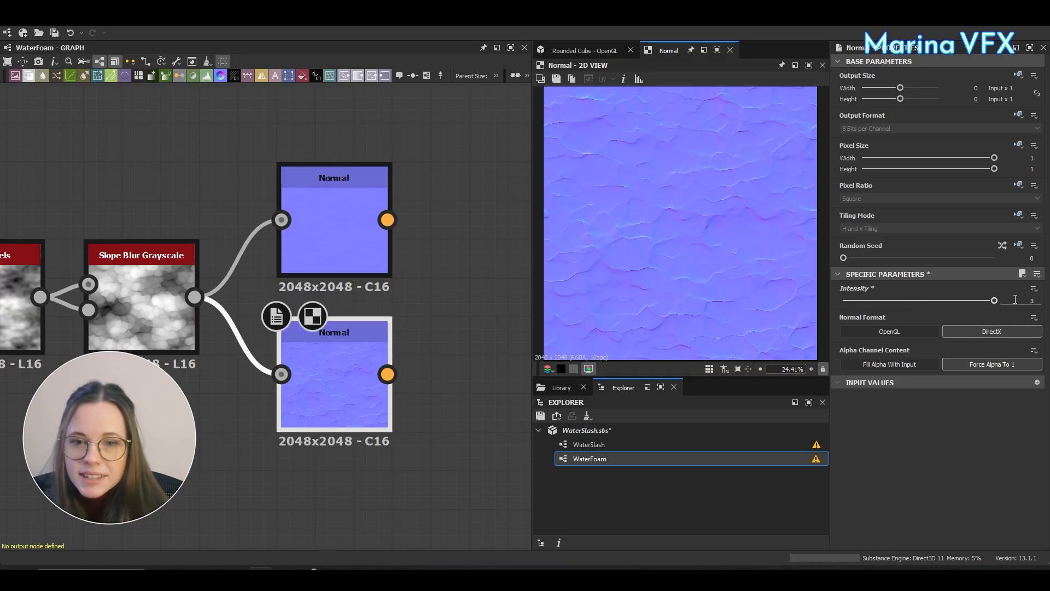
{"action": "double_click", "coordinate": [1017, 299]}
{"action": "type", "text": "6"}
{"action": "key", "text": "Return"}
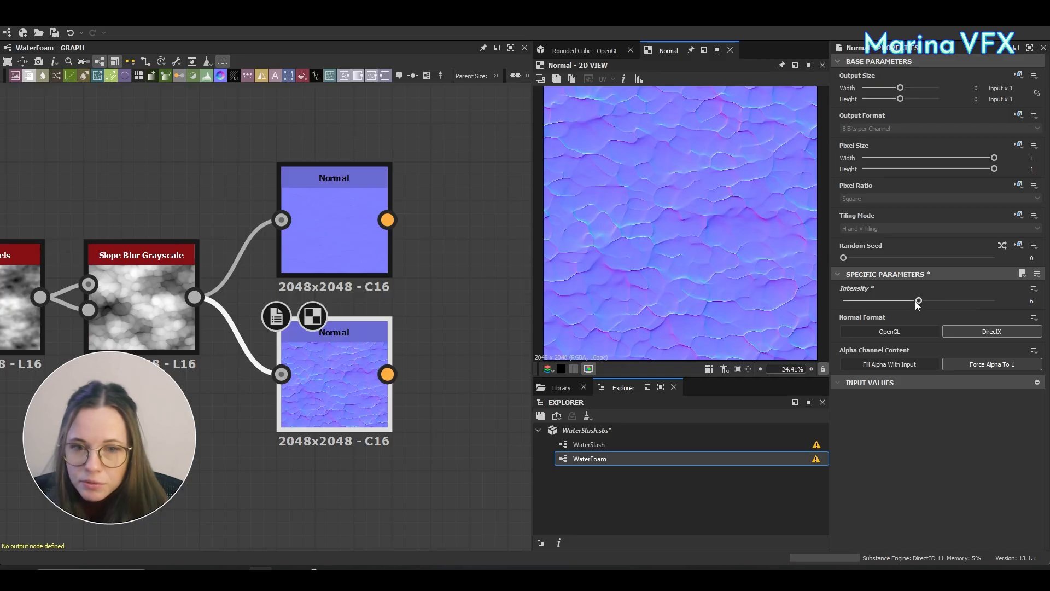
{"action": "left_click_drag", "start_coordinate": [917, 301], "coordinate": [923, 301]}
Add a Blend node in Subtract mode with the weak Normal as foreground and the strong Normal as background.
{"action": "middle_click_drag", "start_coordinate": [428, 310], "coordinate": [317, 299]}
{"action": "left_click", "coordinate": [411, 248]}
{"action": "key", "text": "space"}
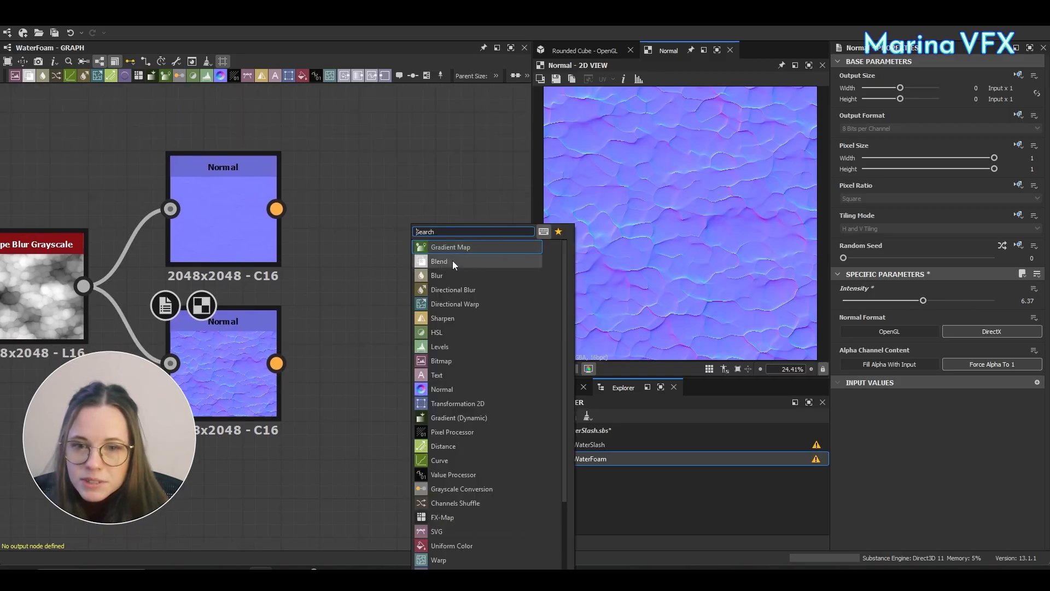
{"action": "left_click", "coordinate": [452, 261]}
{"action": "left_click_drag", "start_coordinate": [276, 208], "coordinate": [363, 222]}
{"action": "left_click_drag", "start_coordinate": [276, 363], "coordinate": [363, 247]}
{"action": "left_click", "coordinate": [858, 330]}
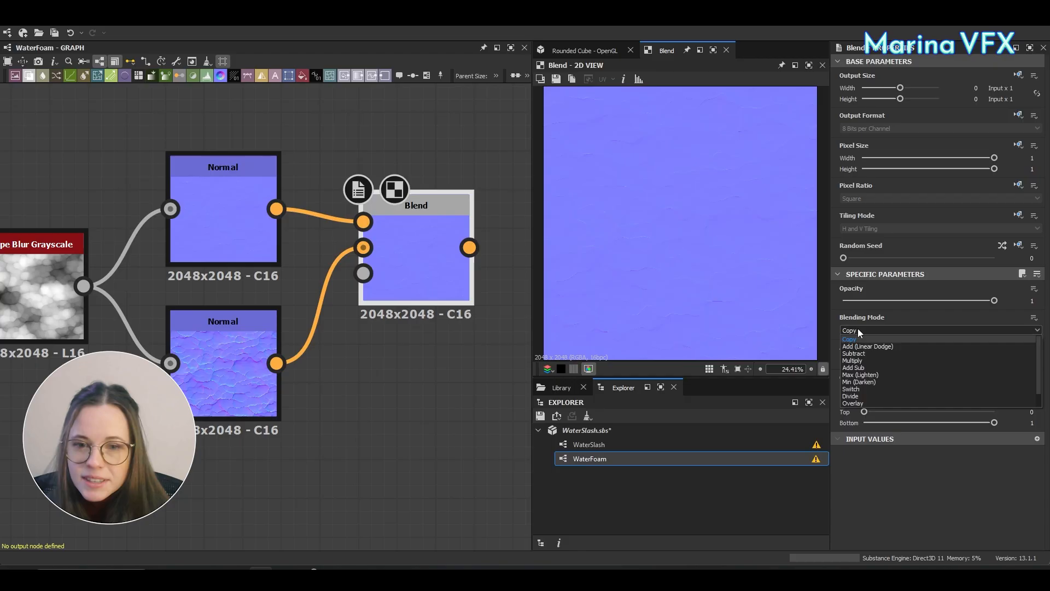
{"action": "left_click", "coordinate": [865, 355]}
Add a Grayscale Conversion node fed by the Blend output and align it beside the Blend node.
{"action": "middle_click_drag", "start_coordinate": [404, 360], "coordinate": [384, 371]}
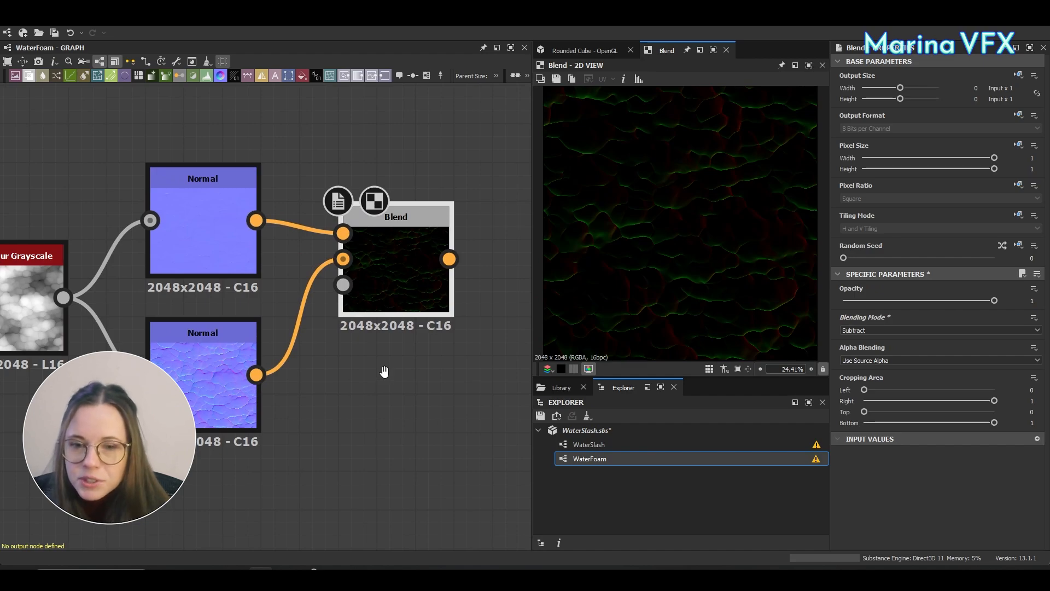
{"action": "middle_click_drag", "start_coordinate": [384, 371], "coordinate": [257, 388]}
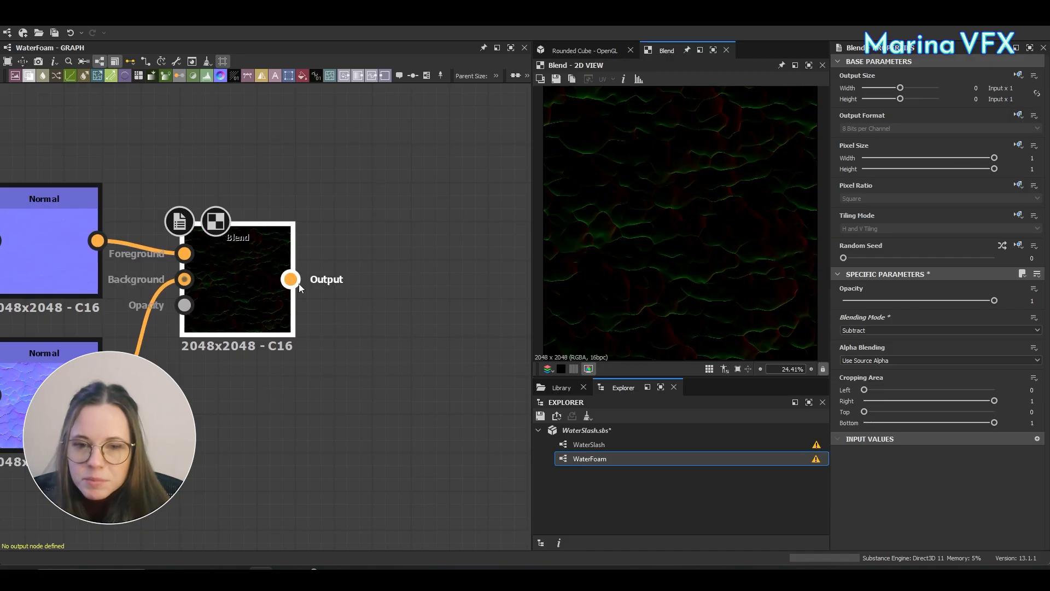
{"action": "left_click_drag", "start_coordinate": [291, 279], "coordinate": [416, 266]}
{"action": "type", "text": "grays"}
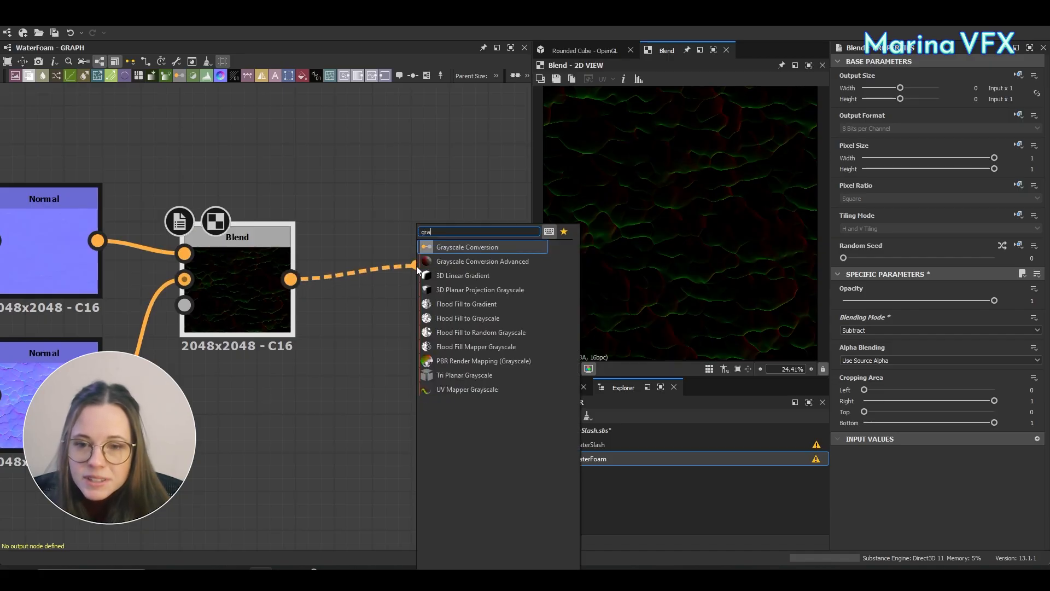
{"action": "left_click", "coordinate": [480, 249]}
{"action": "left_click_drag", "start_coordinate": [457, 294], "coordinate": [428, 292]}
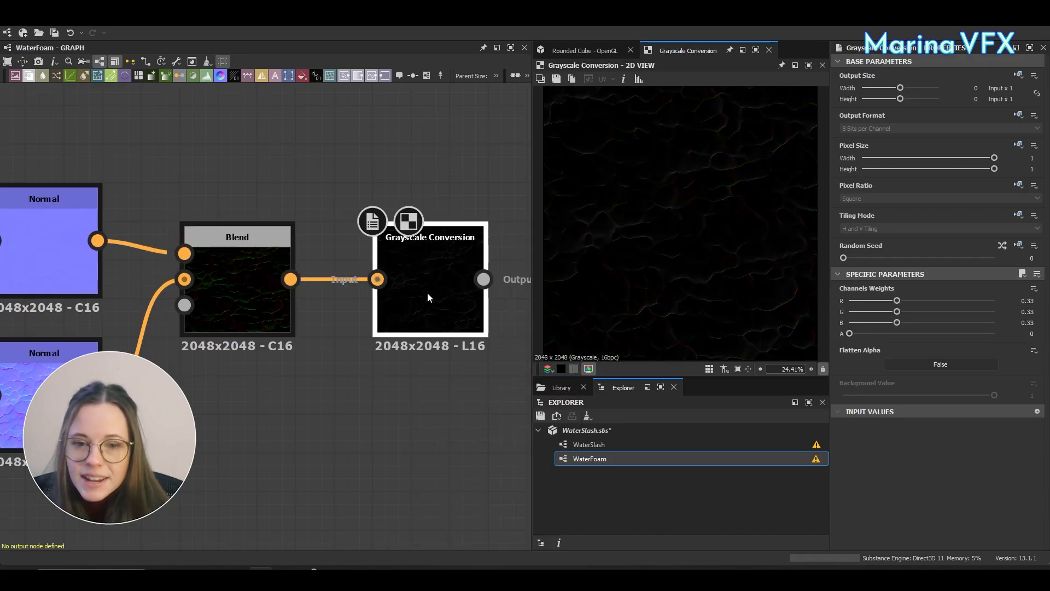
Add an Auto Levels node connected to the output of the Grayscale Conversion.
{"action": "middle_click_drag", "start_coordinate": [448, 379], "coordinate": [286, 367]}
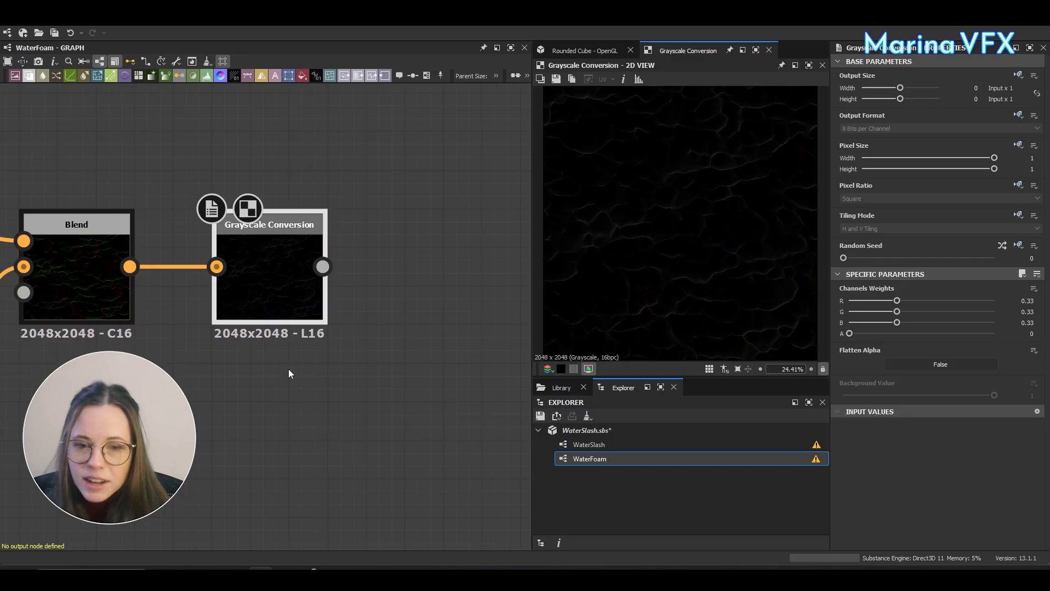
{"action": "left_click_drag", "start_coordinate": [323, 266], "coordinate": [393, 250]}
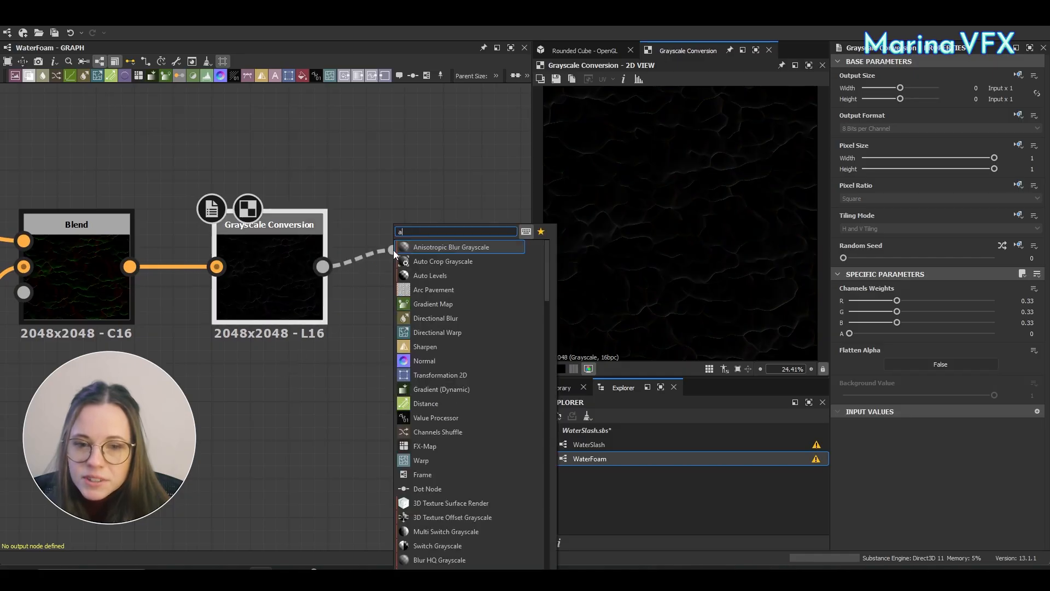
{"action": "type", "text": "auto"}
{"action": "left_click", "coordinate": [430, 261]}
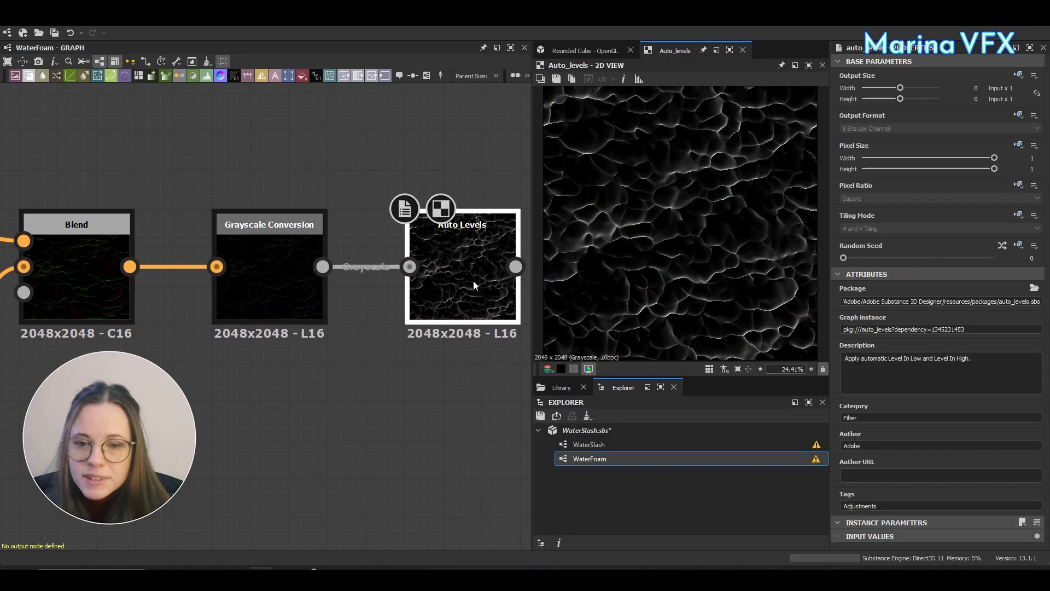
Copy the whole node chain from Moisture Noise to the final Auto Levels and place the copy below the original.
{"action": "scroll", "coordinate": [401, 395], "scroll_direction": "down", "scroll_amount": 4}
{"action": "middle_click_drag", "start_coordinate": [375, 389], "coordinate": [393, 376]}
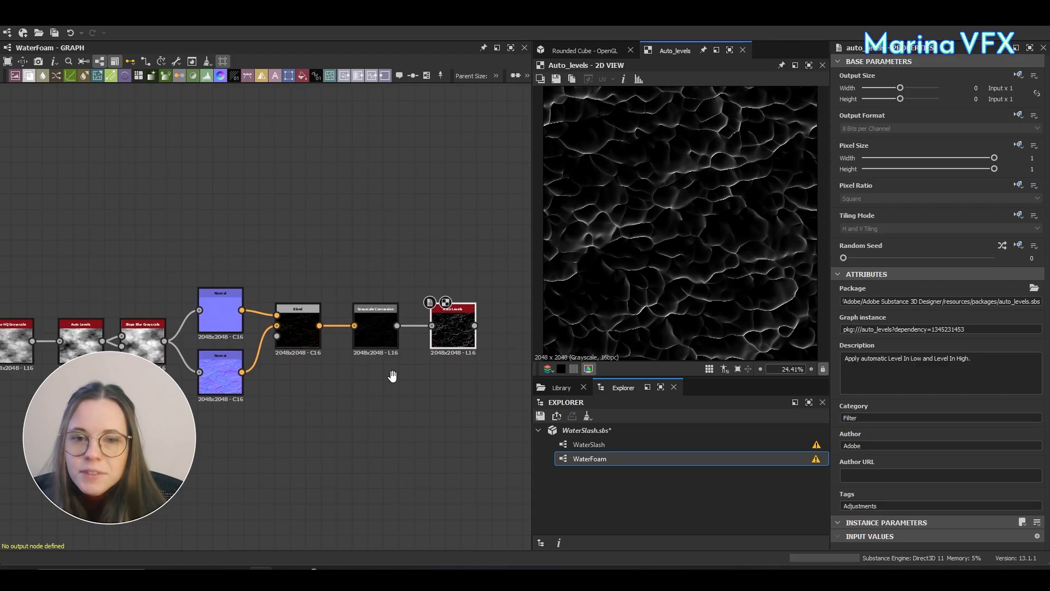
{"action": "middle_click_drag", "start_coordinate": [393, 376], "coordinate": [381, 366]}
{"action": "middle_click_drag", "start_coordinate": [288, 430], "coordinate": [304, 425]}
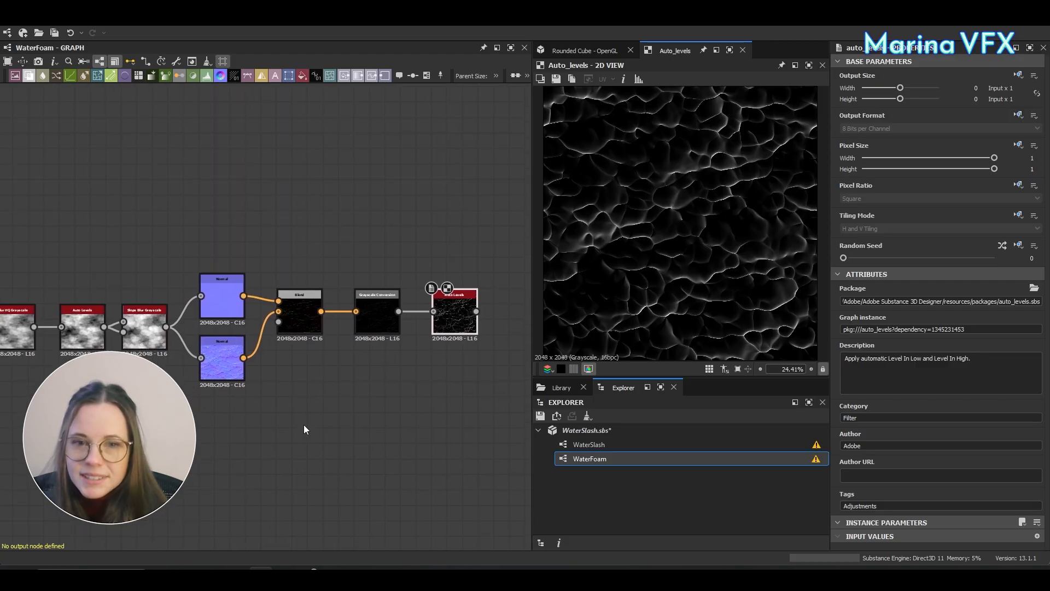
{"action": "scroll", "coordinate": [276, 414], "scroll_direction": "down", "scroll_amount": 2}
{"action": "left_click_drag", "start_coordinate": [25, 291], "coordinate": [429, 413]}
{"action": "key", "text": "ctrl+c"}
{"action": "middle_click_drag", "start_coordinate": [392, 429], "coordinate": [450, 316]}
{"action": "left_click", "coordinate": [374, 330]}
{"action": "key", "text": "ctrl+v"}
{"action": "left_click_drag", "start_coordinate": [452, 332], "coordinate": [366, 337]}
Preview the copied chain's final Auto Levels and set the copied Blur HQ Grayscale intensity to about 6.47.
{"action": "left_click", "coordinate": [464, 326]}
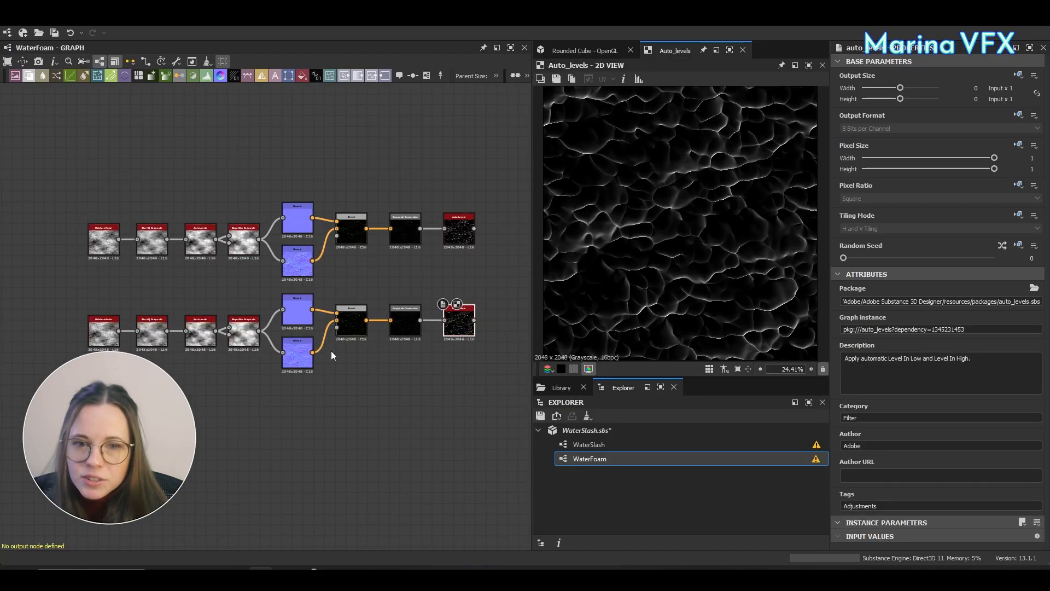
{"action": "scroll", "coordinate": [331, 350], "scroll_direction": "up", "scroll_amount": 2}
{"action": "left_click", "coordinate": [116, 334]}
{"action": "scroll", "coordinate": [930, 438], "scroll_direction": "down", "scroll_amount": 2}
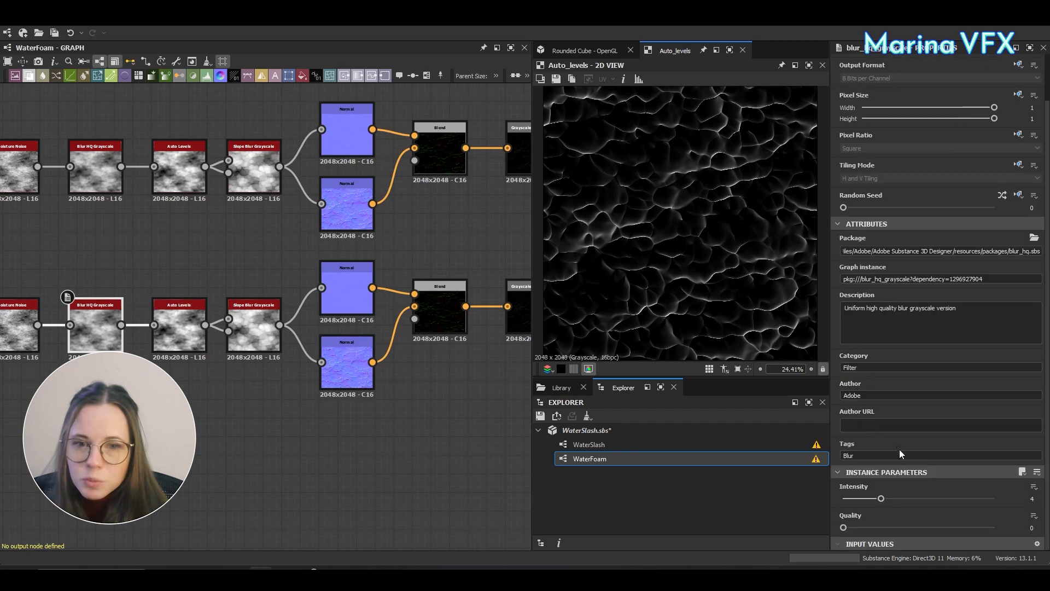
{"action": "left_click_drag", "start_coordinate": [938, 499], "coordinate": [900, 499]}
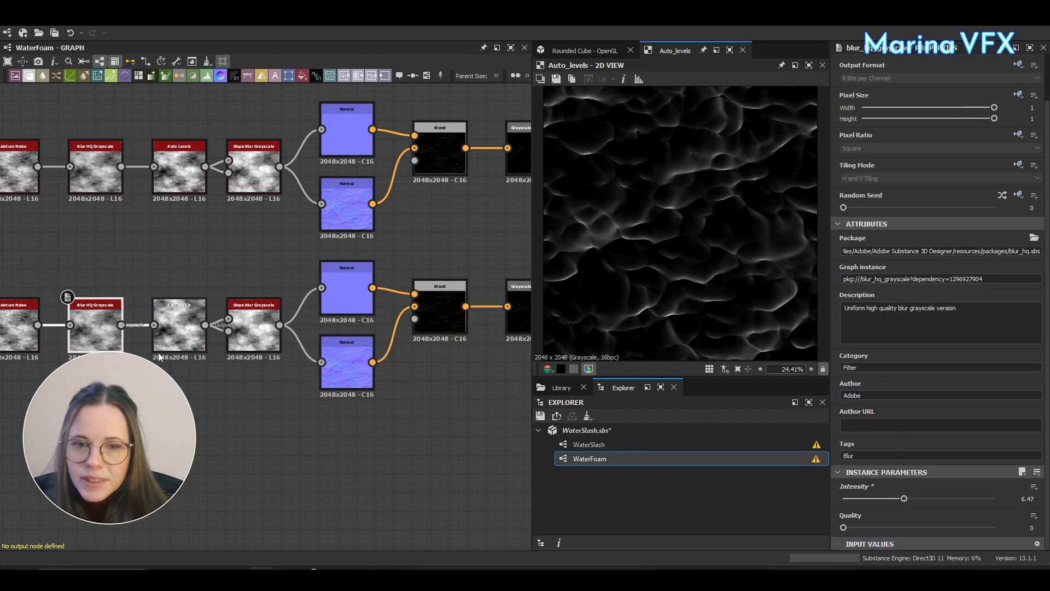
In the copied chain, set the Moisture Noise disorder to about 0.41 and the Slope Blur intensity to about 2.66.
{"action": "middle_click_drag", "start_coordinate": [27, 330], "coordinate": [113, 333]}
{"action": "left_click", "coordinate": [113, 333]}
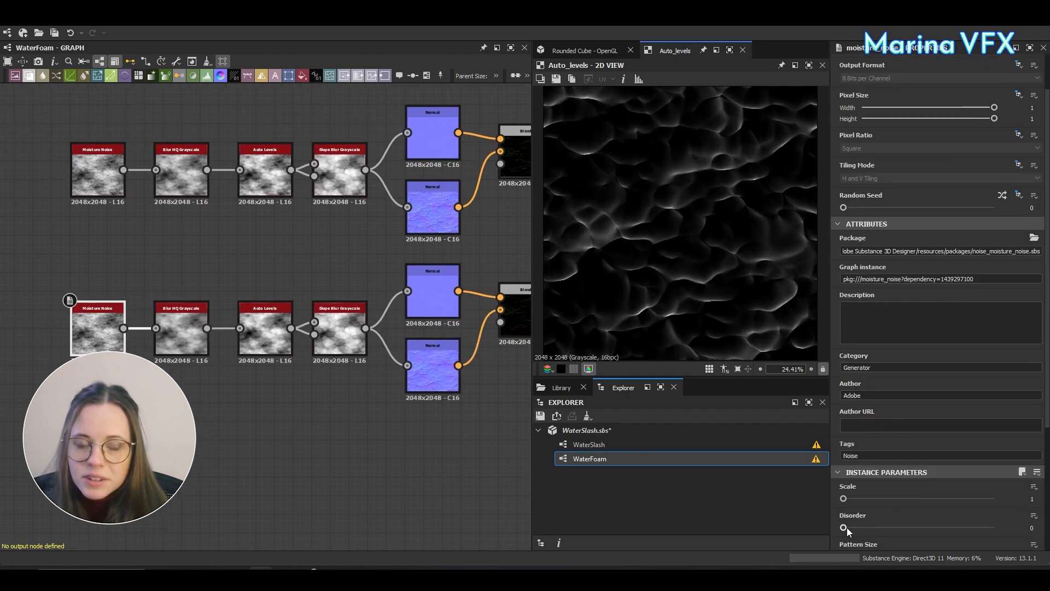
{"action": "left_click_drag", "start_coordinate": [847, 528], "coordinate": [905, 526]}
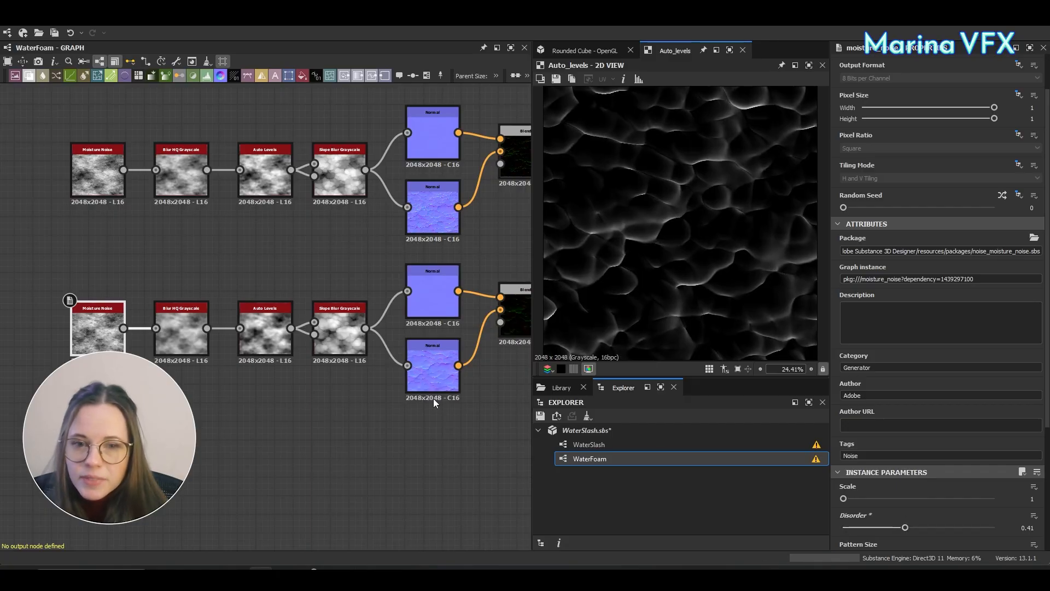
{"action": "left_click", "coordinate": [352, 325]}
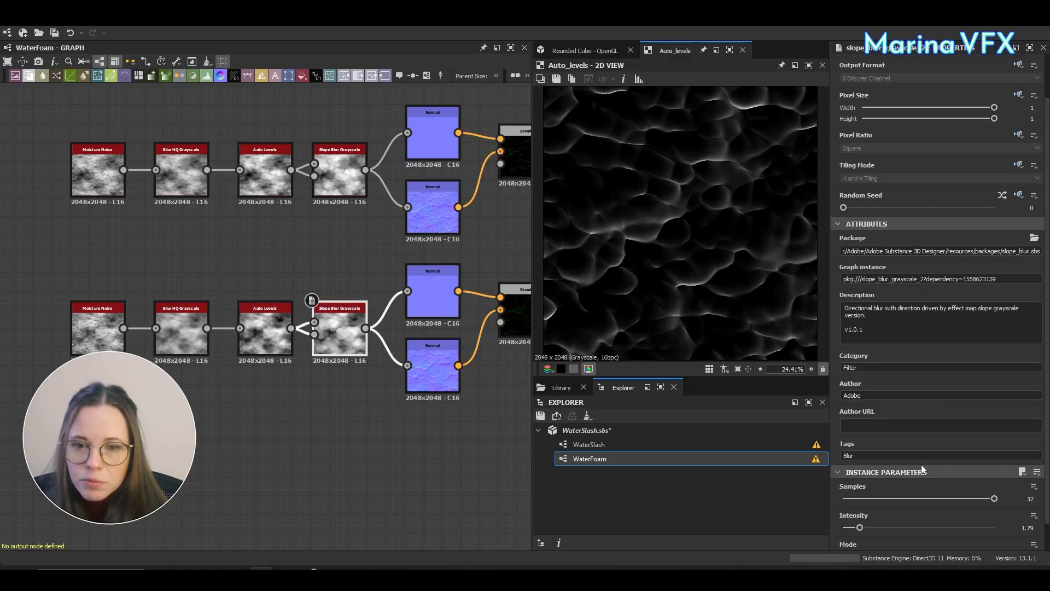
{"action": "left_click_drag", "start_coordinate": [867, 529], "coordinate": [868, 527]}
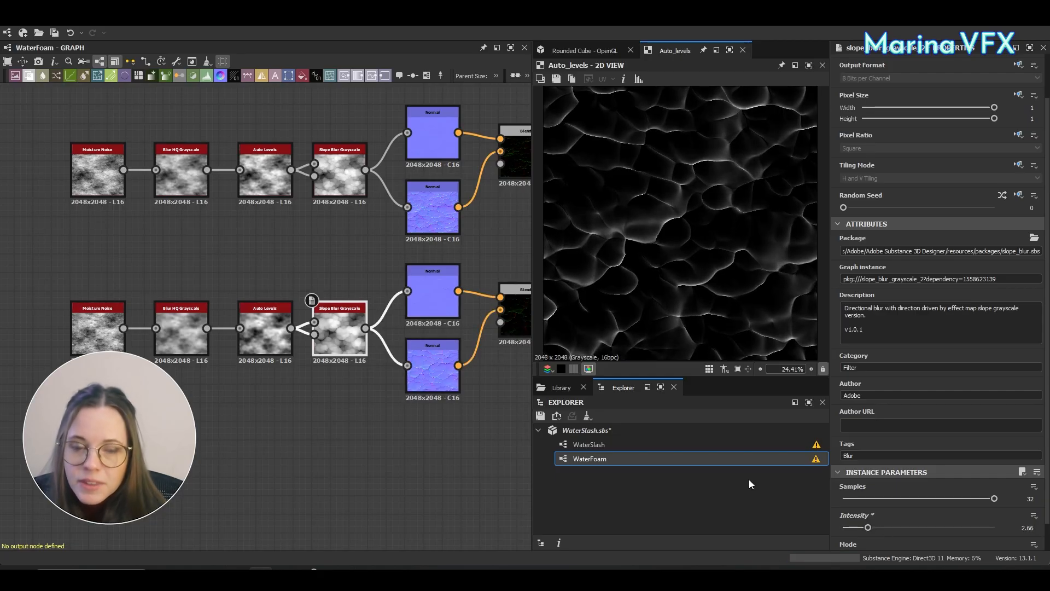
Set the copied Blur HQ Grayscale node's intensity to about 9.82.
{"action": "left_click", "coordinate": [192, 340]}
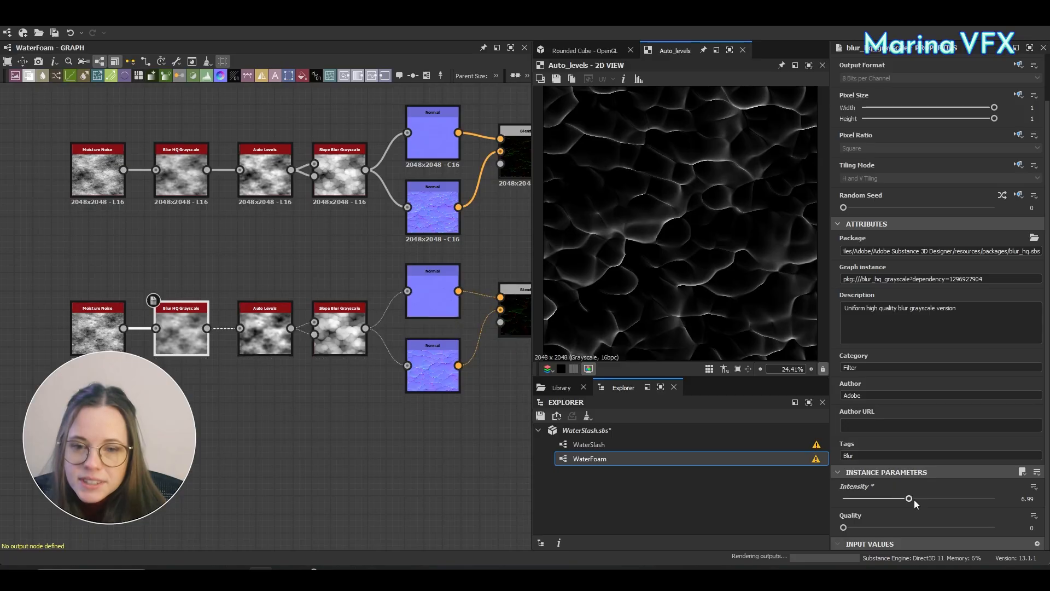
{"action": "left_click_drag", "start_coordinate": [904, 499], "coordinate": [936, 499]}
Add a Blend node with the copied chain's final Auto Levels as foreground and the original chain's final Auto Levels as background.
{"action": "scroll", "coordinate": [299, 395], "scroll_direction": "down", "scroll_amount": 4}
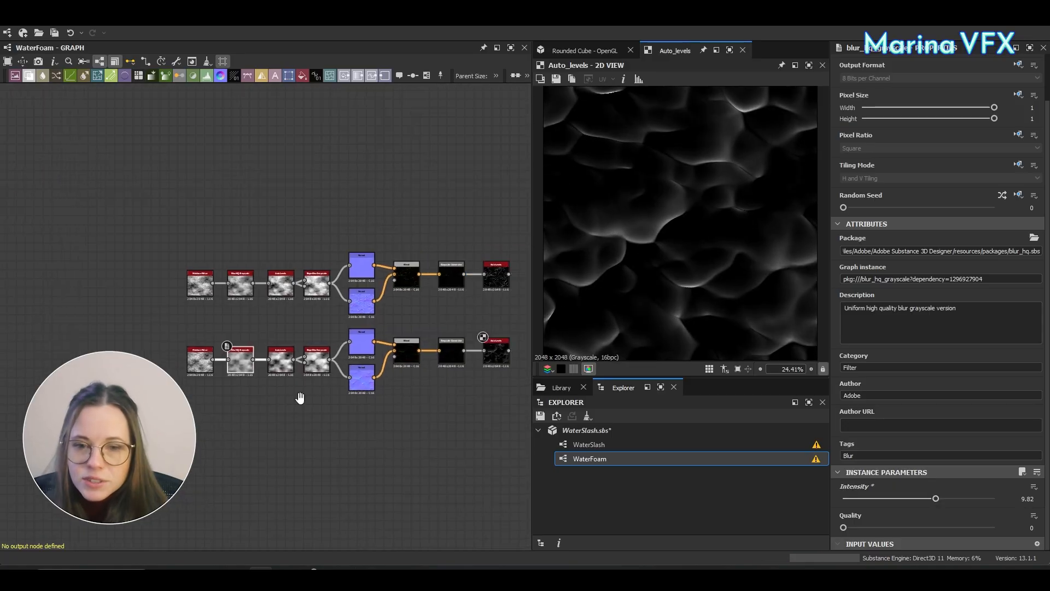
{"action": "middle_click_drag", "start_coordinate": [301, 399], "coordinate": [117, 381]}
{"action": "scroll", "coordinate": [356, 323], "scroll_direction": "up", "scroll_amount": 4}
{"action": "key", "text": "space"}
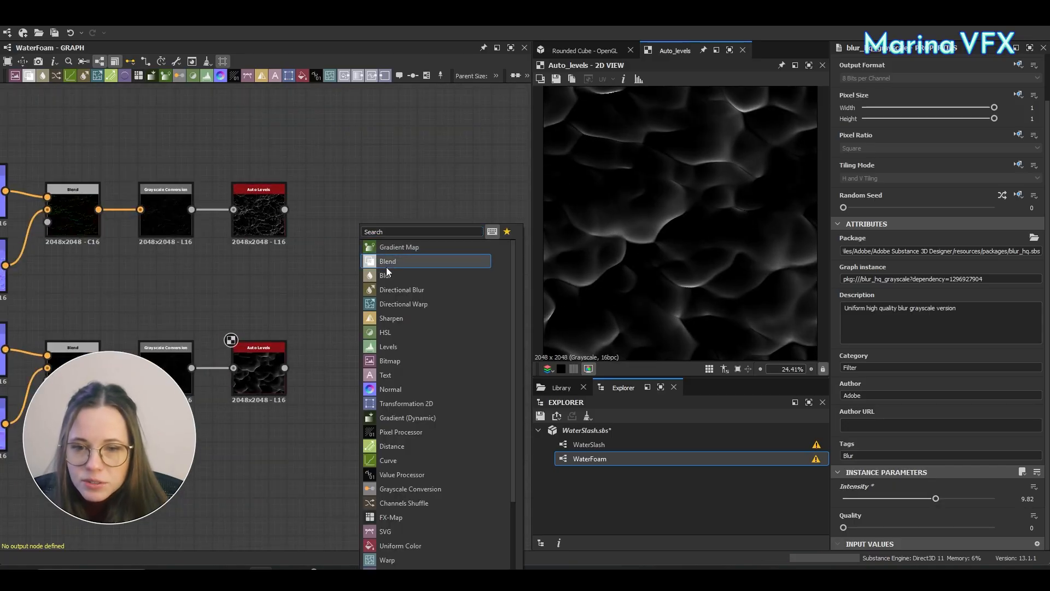
{"action": "left_click", "coordinate": [386, 262]}
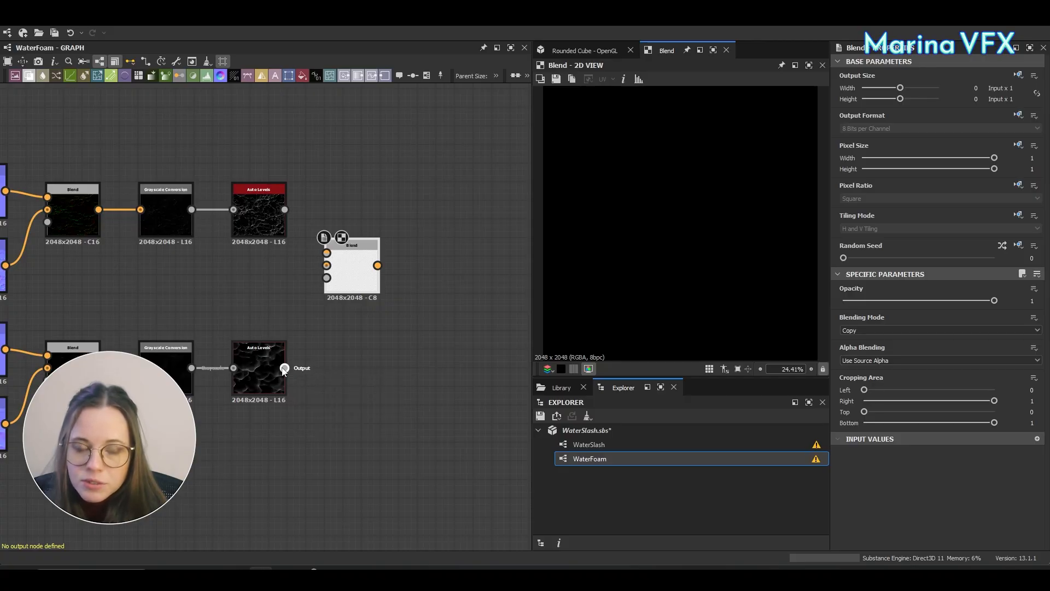
{"action": "left_click_drag", "start_coordinate": [285, 368], "coordinate": [326, 253]}
{"action": "left_click_drag", "start_coordinate": [284, 210], "coordinate": [329, 272]}
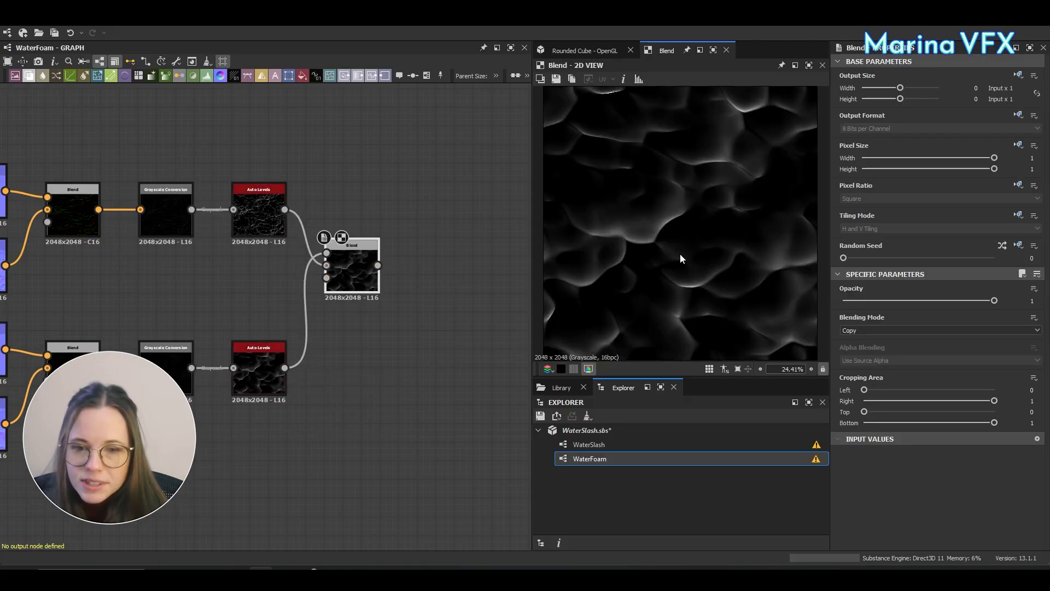
Set the new Blend node's blending mode to Add (Linear Dodge) and its opacity to 0.5.
{"action": "left_click", "coordinate": [922, 329]}
{"action": "left_click", "coordinate": [912, 353]}
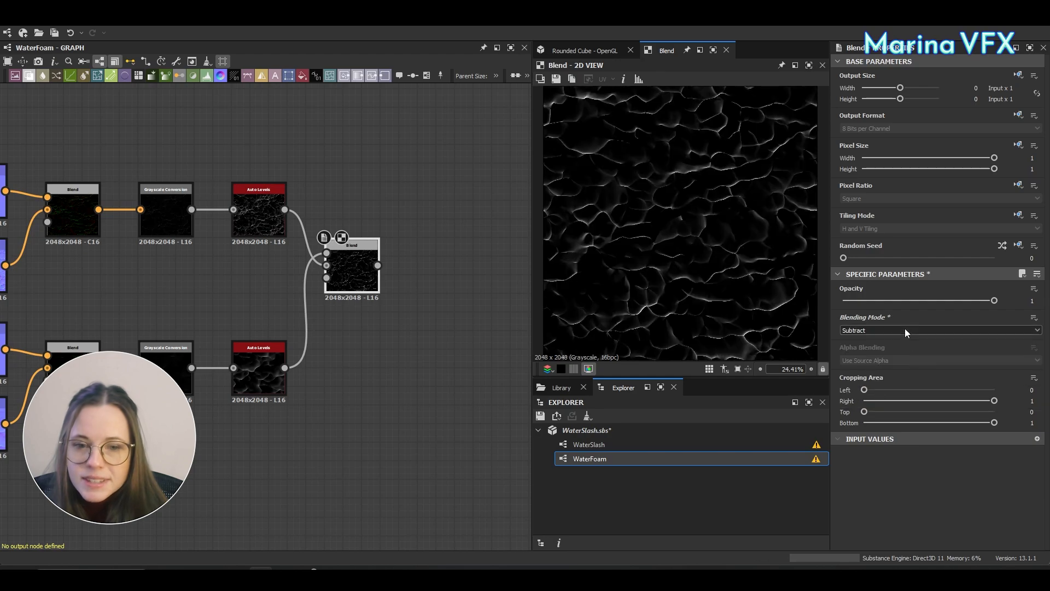
{"action": "left_click", "coordinate": [905, 330]}
{"action": "left_click", "coordinate": [894, 346]}
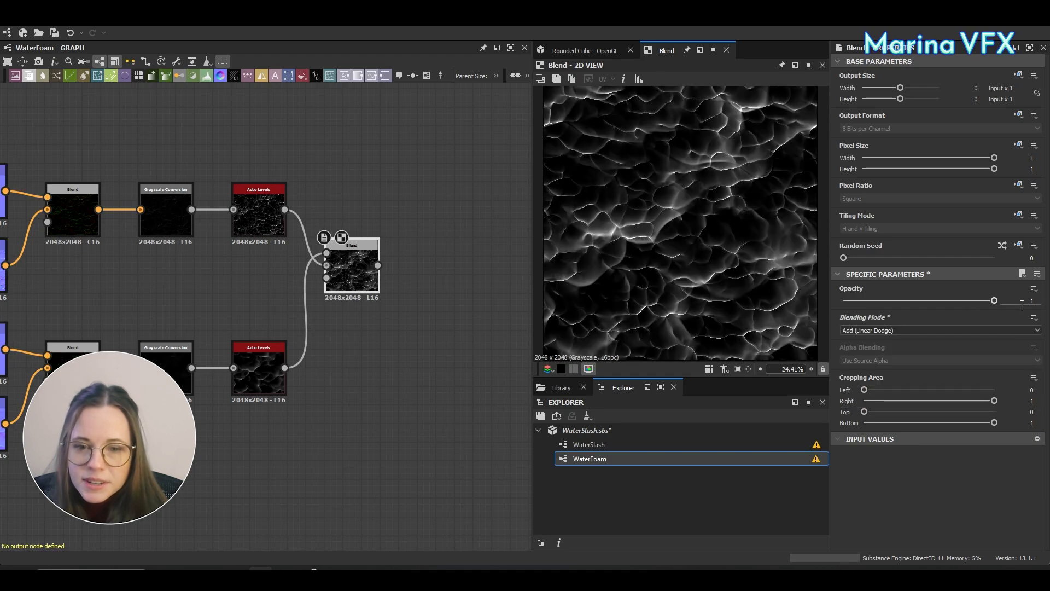
{"action": "type", "text": "0.5"}
{"action": "key", "text": "Return"}
Add a Levels node after the Blend and move its white input point inward to about two thirds of the histogram.
{"action": "scroll", "coordinate": [246, 297], "scroll_direction": "up", "scroll_amount": 1}
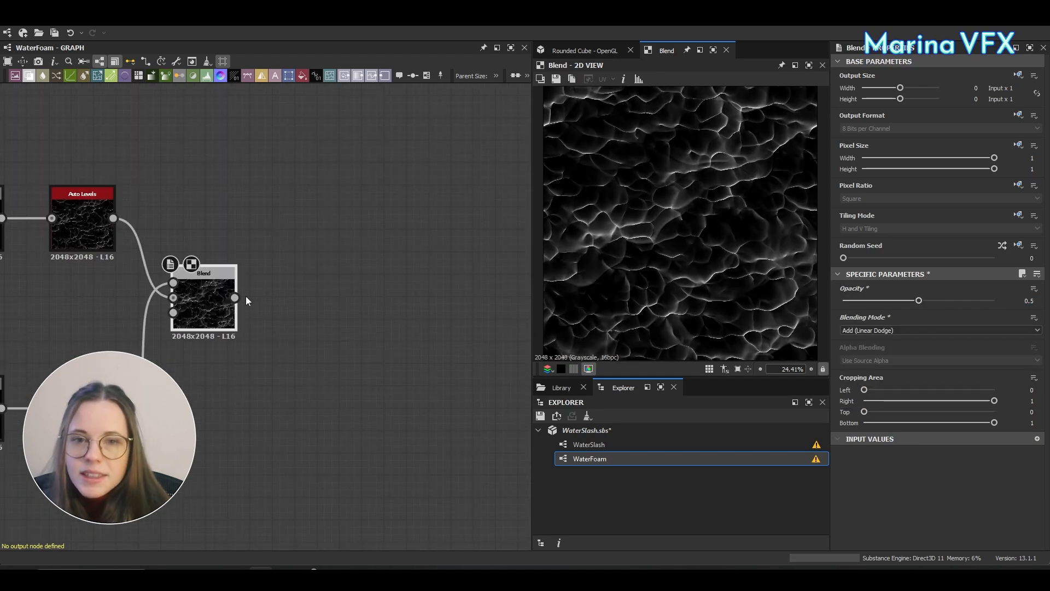
{"action": "left_click_drag", "start_coordinate": [236, 298], "coordinate": [272, 294]}
{"action": "type", "text": "leve"}
{"action": "left_click", "coordinate": [310, 258]}
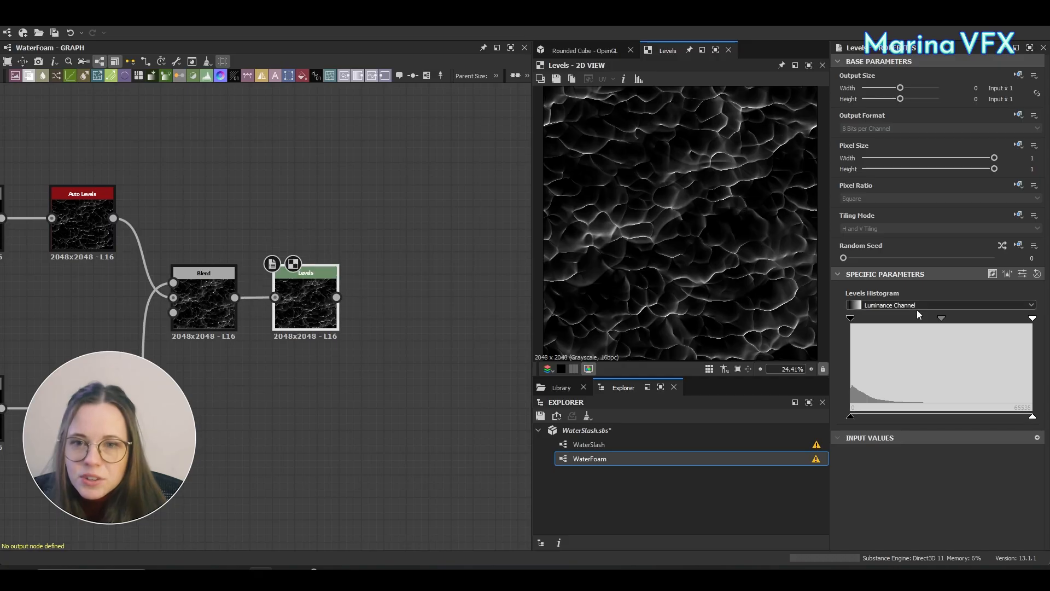
{"action": "left_click_drag", "start_coordinate": [1028, 319], "coordinate": [976, 316]}
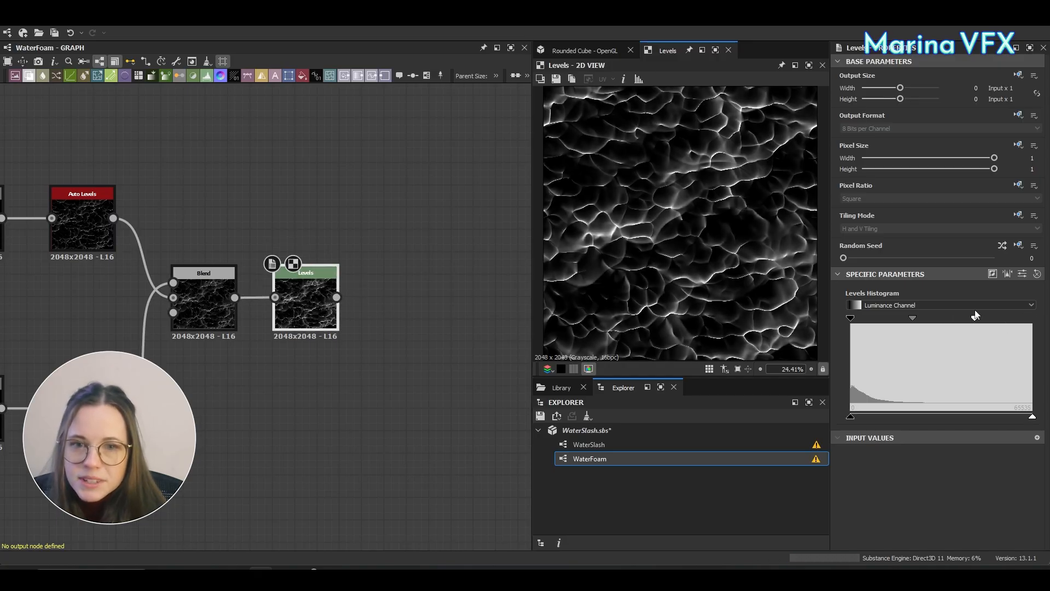
Add a Multi Dir. Warp Grayscale node fed by the Levels output.
{"action": "scroll", "coordinate": [370, 290], "scroll_direction": "up", "scroll_amount": 2}
{"action": "key", "text": "space"}
{"action": "type", "text": "multi"}
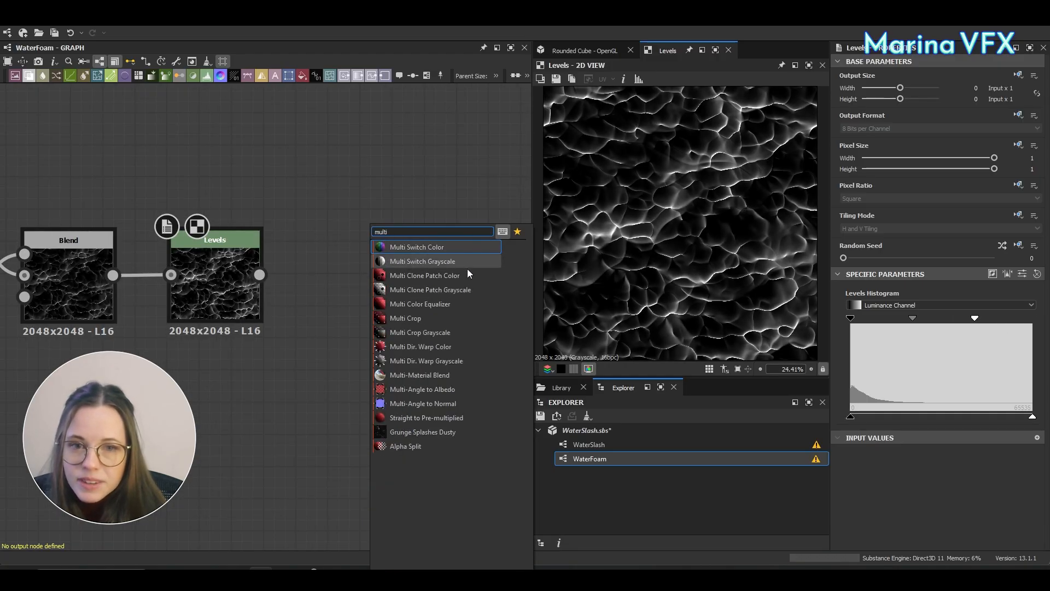
{"action": "left_click", "coordinate": [457, 361]}
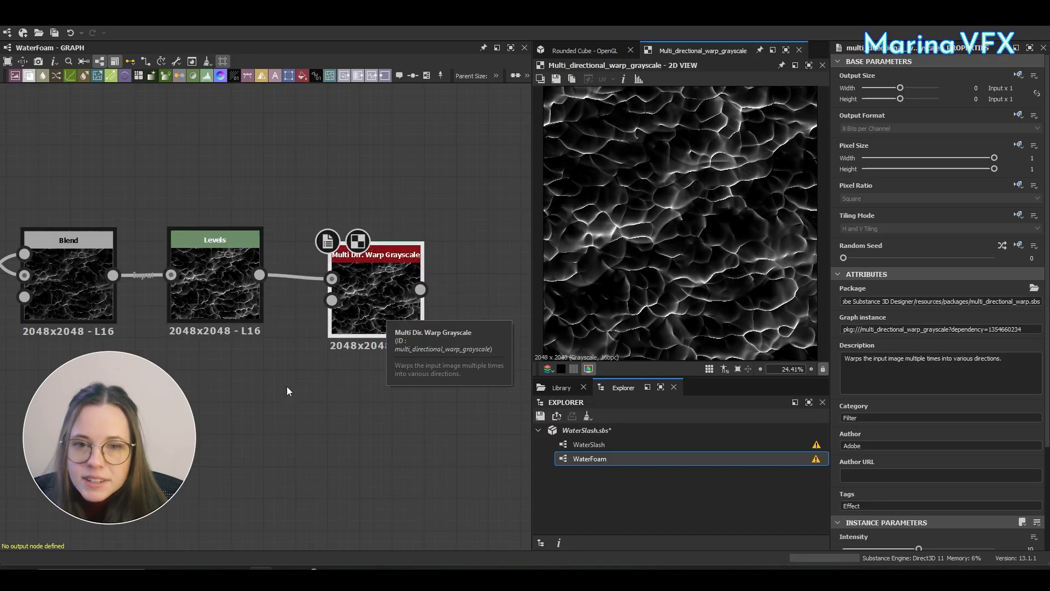
Add a Perlin Noise node, connect it to the second input of the Multi Dir. Warp Grayscale and place it below the Levels node.
{"action": "key", "text": "space"}
{"action": "type", "text": "perlin"}
{"action": "left_click", "coordinate": [324, 276]}
{"action": "left_click_drag", "start_coordinate": [323, 419], "coordinate": [332, 300]}
{"action": "double_click", "coordinate": [367, 301]}
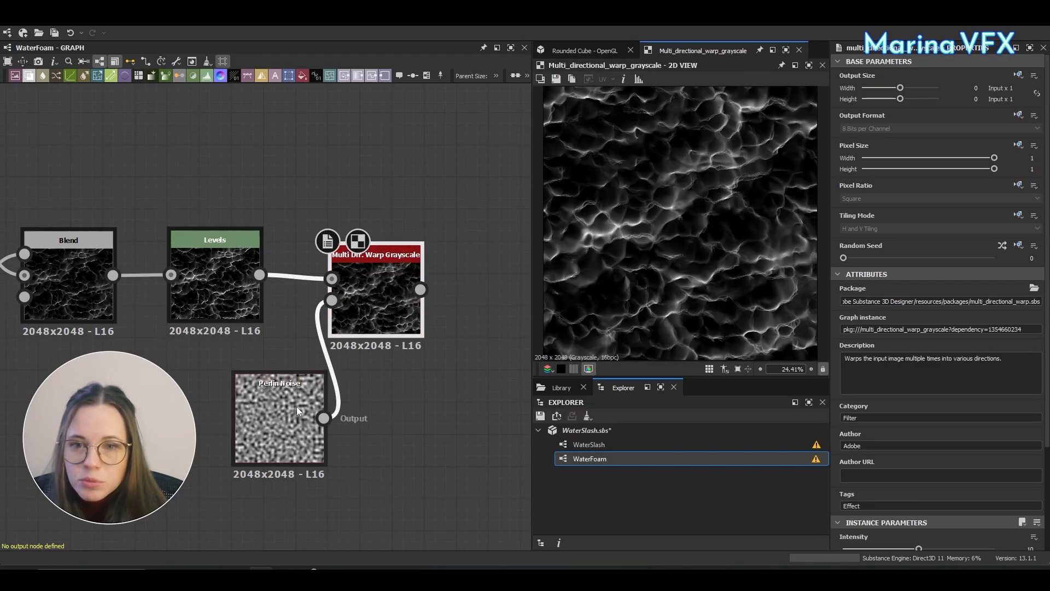
{"action": "left_click_drag", "start_coordinate": [296, 406], "coordinate": [248, 393]}
Set the Multi Dir. Warp Grayscale mode to Max and its directions to 2, and raise its intensity.
{"action": "scroll", "coordinate": [883, 366], "scroll_direction": "down", "scroll_amount": 5}
{"action": "left_click", "coordinate": [867, 498]}
{"action": "left_click", "coordinate": [868, 516]}
{"action": "left_click", "coordinate": [862, 527]}
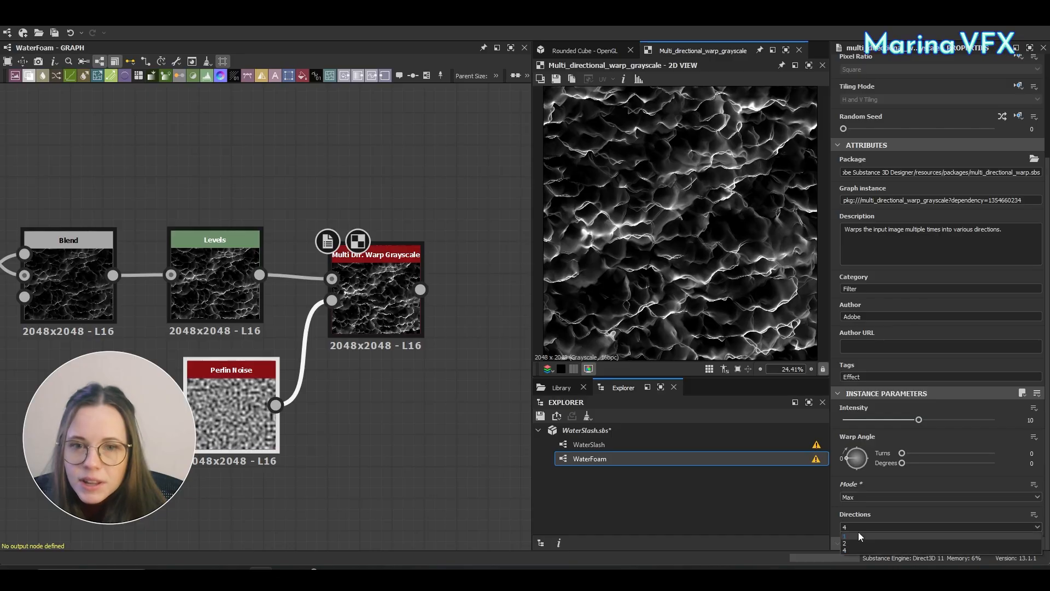
{"action": "left_click", "coordinate": [846, 543]}
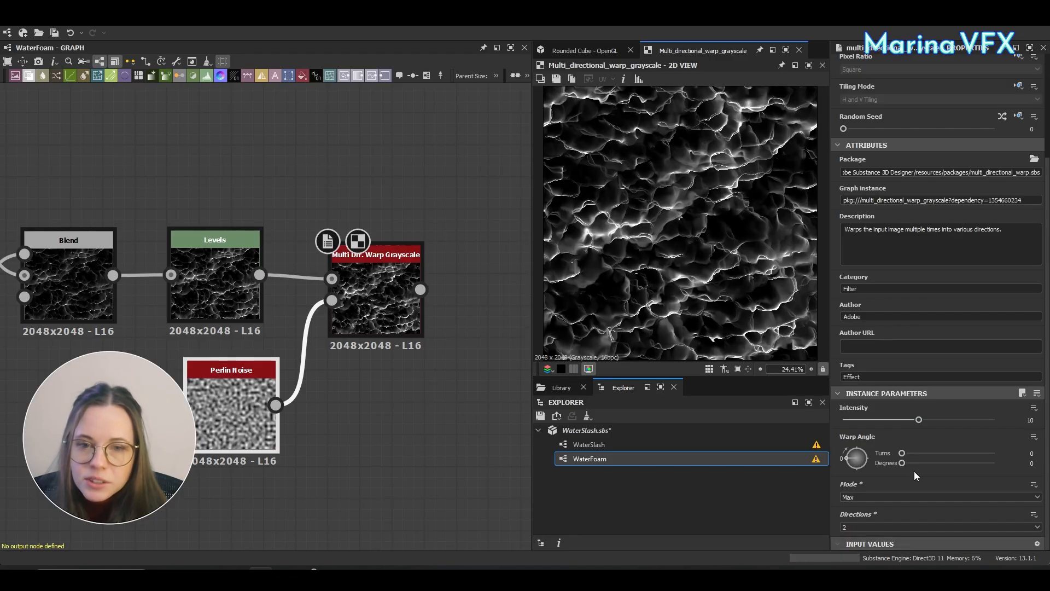
{"action": "left_click_drag", "start_coordinate": [920, 420], "coordinate": [948, 431]}
Set the Perlin Noise scale to 20 and check the warped pattern in the 2D view.
{"action": "left_click", "coordinate": [240, 415]}
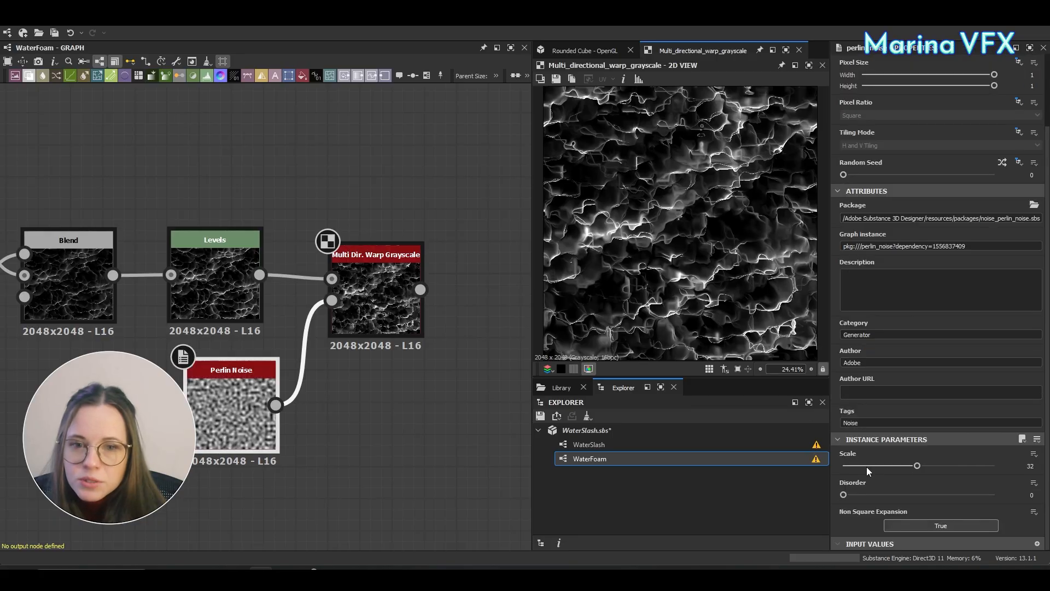
{"action": "left_click_drag", "start_coordinate": [918, 466], "coordinate": [889, 464]}
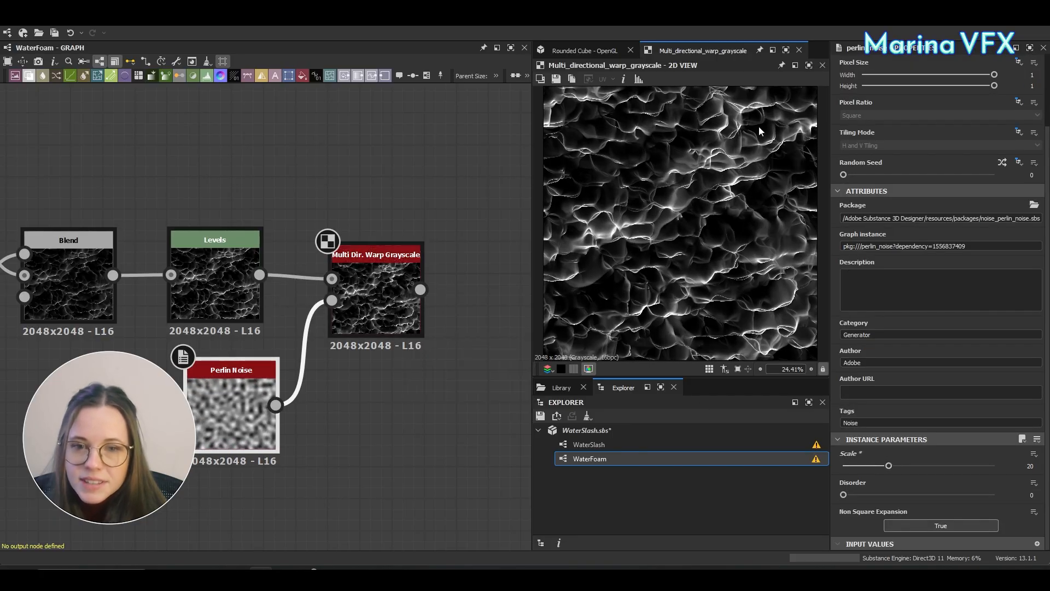
{"action": "scroll", "coordinate": [758, 128], "scroll_direction": "up", "scroll_amount": 4}
{"action": "scroll", "coordinate": [750, 144], "scroll_direction": "down", "scroll_amount": 6}
Add a Warp node and connect the Multi Dir. Warp Grayscale output to its main input.
{"action": "middle_click_drag", "start_coordinate": [459, 336], "coordinate": [359, 296]}
{"action": "scroll", "coordinate": [364, 288], "scroll_direction": "up", "scroll_amount": 3}
{"action": "key", "text": "space"}
{"action": "type", "text": "war"}
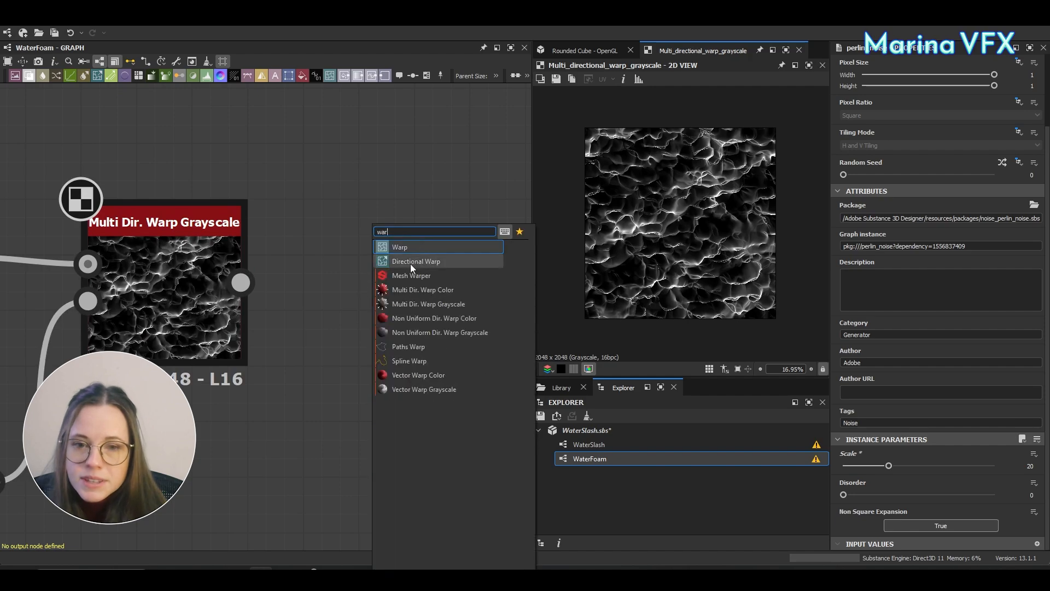
{"action": "left_click", "coordinate": [407, 247]}
{"action": "left_click_drag", "start_coordinate": [241, 283], "coordinate": [309, 264]}
{"action": "left_click_drag", "start_coordinate": [352, 306], "coordinate": [409, 307]}
Add a Gaussian Noise node, connect it to the Warp's gradient input and preview the Warp.
{"action": "middle_click_drag", "start_coordinate": [353, 429], "coordinate": [357, 405]}
{"action": "type", "text": "us"}
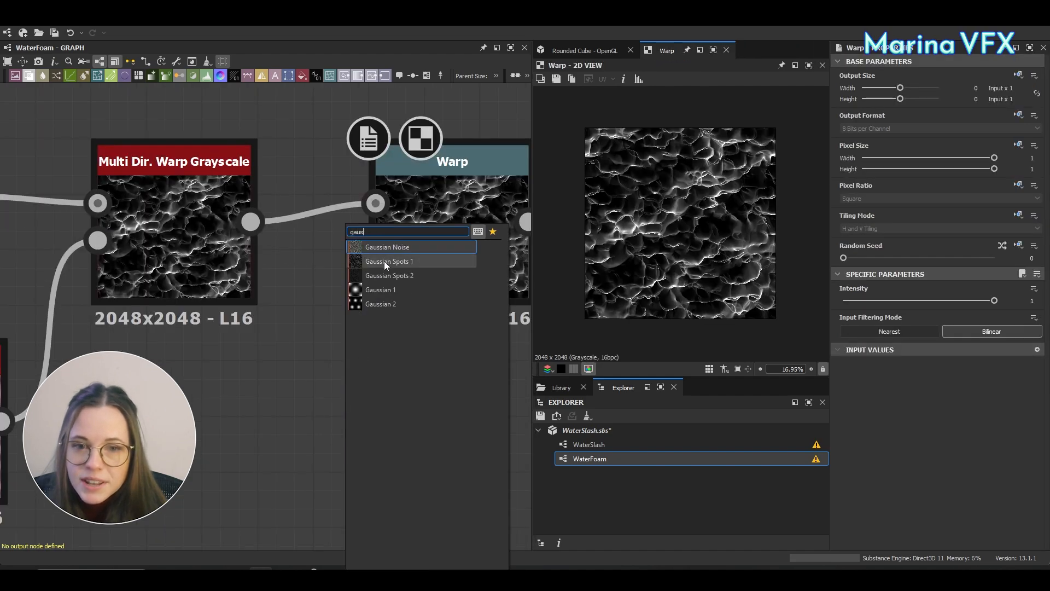
{"action": "left_click", "coordinate": [385, 248]}
{"action": "middle_click_drag", "start_coordinate": [424, 426], "coordinate": [392, 416]}
{"action": "left_click_drag", "start_coordinate": [330, 434], "coordinate": [343, 231]}
{"action": "double_click", "coordinate": [419, 225]}
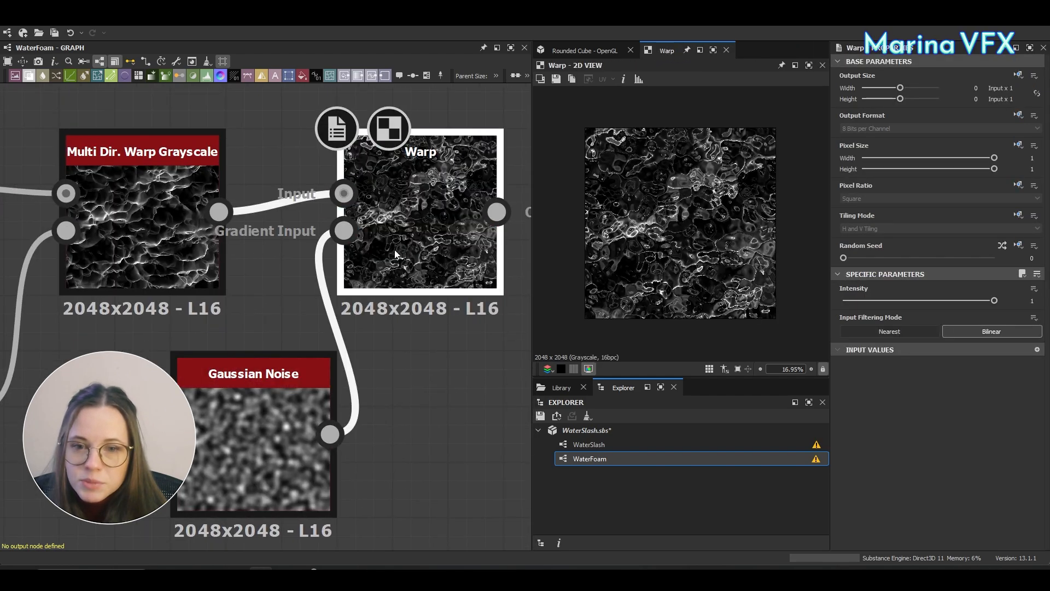
Set the Warp node's intensity to about 0.1 and inspect the result up close.
{"action": "left_click_drag", "start_coordinate": [994, 300], "coordinate": [856, 301]}
{"action": "scroll", "coordinate": [740, 239], "scroll_direction": "up", "scroll_amount": 8}
{"action": "scroll", "coordinate": [744, 254], "scroll_direction": "down", "scroll_amount": 5}
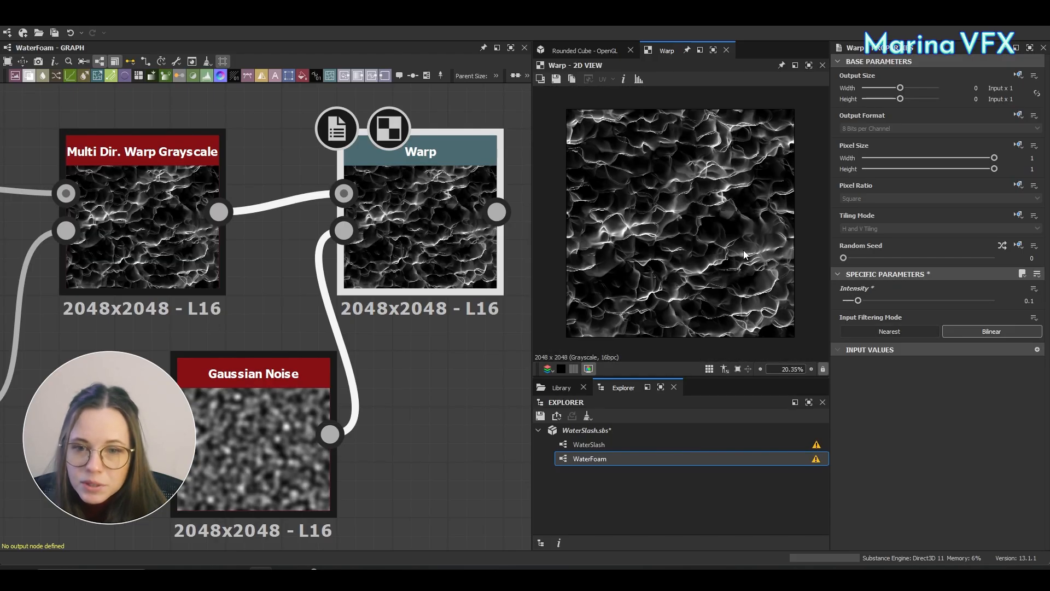
{"action": "scroll", "coordinate": [296, 362], "scroll_direction": "down", "scroll_amount": 3}
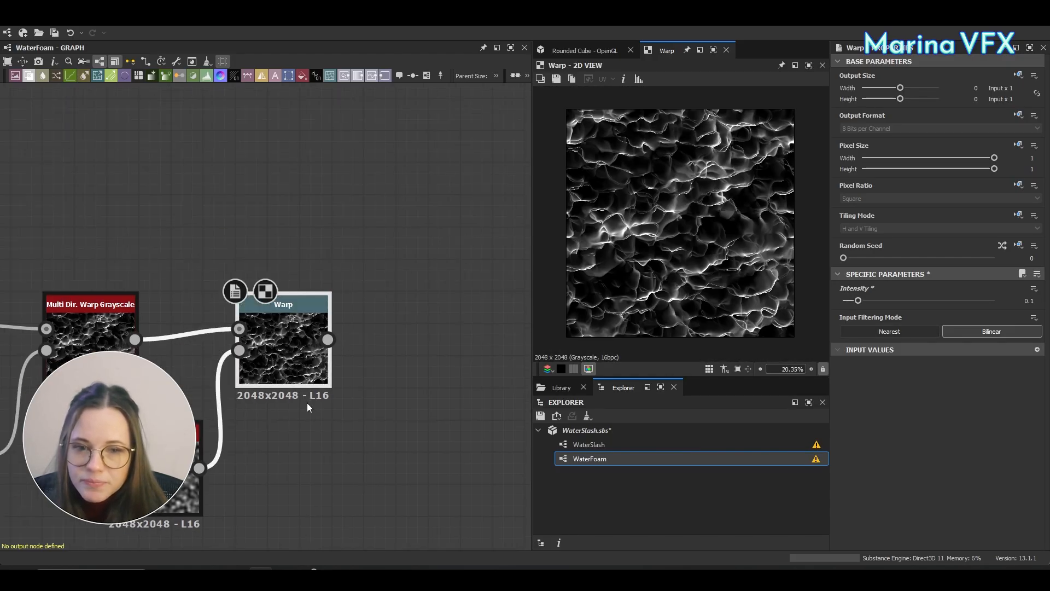
Add a Fluid noise node in an empty area of the graph and preview it.
{"action": "scroll", "coordinate": [353, 225], "scroll_direction": "down", "scroll_amount": 5}
{"action": "middle_click_drag", "start_coordinate": [353, 225], "coordinate": [432, 372]}
{"action": "scroll", "coordinate": [297, 269], "scroll_direction": "up", "scroll_amount": 5}
{"action": "key", "text": "space"}
{"action": "type", "text": "fluid"}
{"action": "key", "text": "Return"}
{"action": "double_click", "coordinate": [299, 278]}
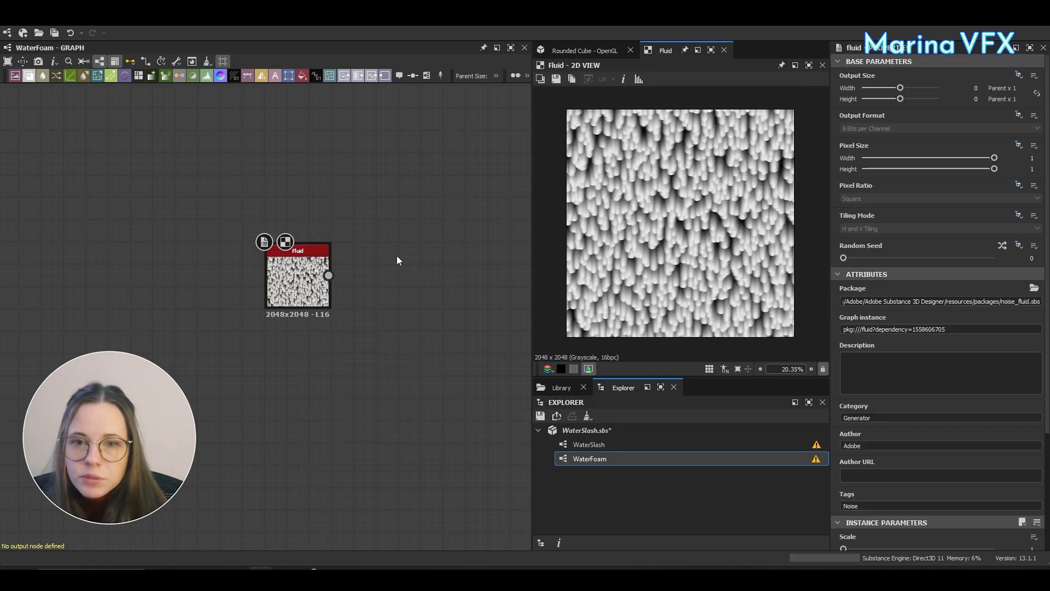
Set the Fluid node's scale to 2.
{"action": "scroll", "coordinate": [1020, 452], "scroll_direction": "down", "scroll_amount": 3}
{"action": "key", "text": "Return"}
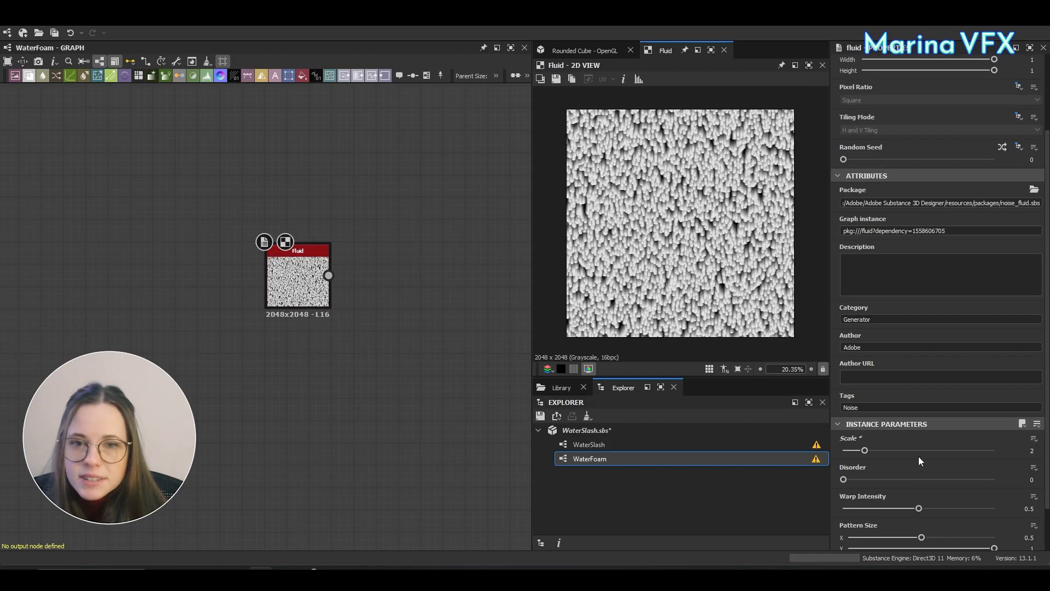
{"action": "scroll", "coordinate": [887, 484], "scroll_direction": "down", "scroll_amount": 2}
Add a Non Uniform Dir. Warp Grayscale node with the Fluid output feeding its first two inputs.
{"action": "scroll", "coordinate": [387, 306], "scroll_direction": "up", "scroll_amount": 3}
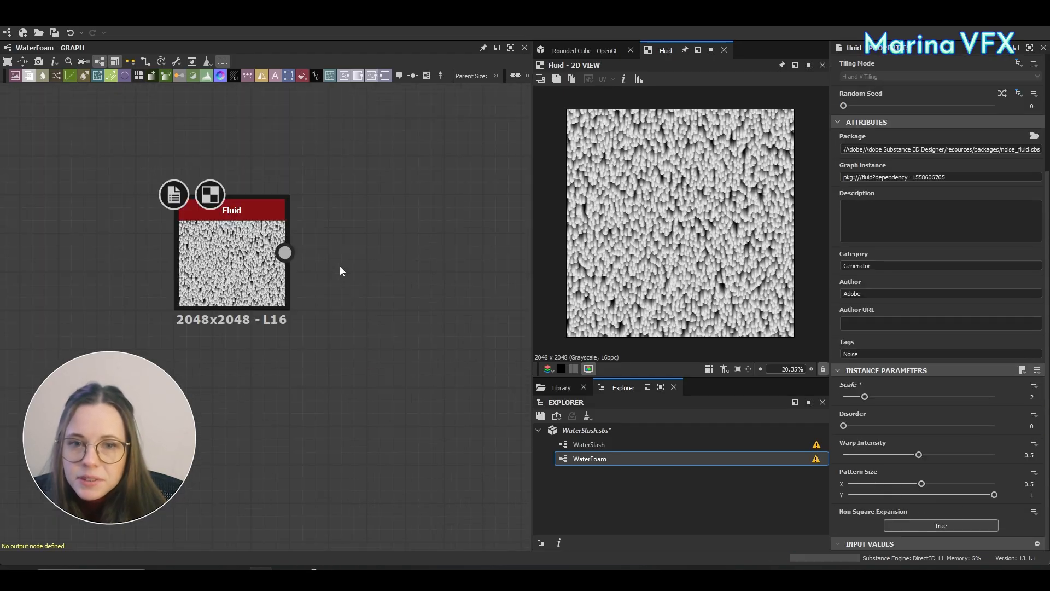
{"action": "left_click_drag", "start_coordinate": [285, 253], "coordinate": [382, 225]}
{"action": "type", "text": "non un"}
{"action": "left_click", "coordinate": [495, 292]}
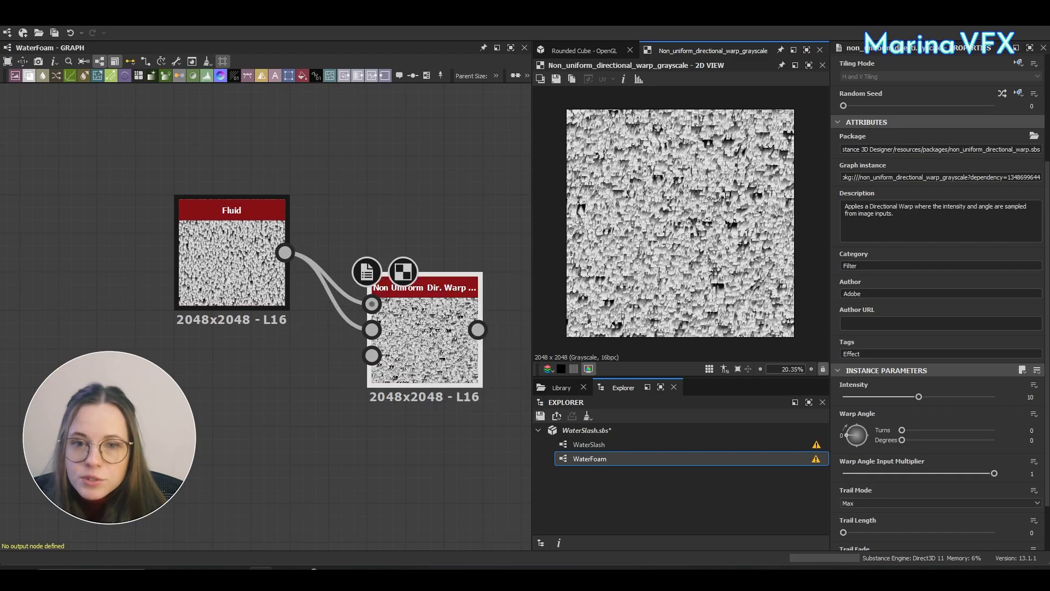
Add a Clouds 2 noise node below the Fluid node and set its scale to 3.
{"action": "middle_click_drag", "start_coordinate": [162, 428], "coordinate": [258, 366]}
{"action": "left_click", "coordinate": [259, 365]}
{"action": "key", "text": "space"}
{"action": "type", "text": "clouds"}
{"action": "left_click", "coordinate": [289, 262]}
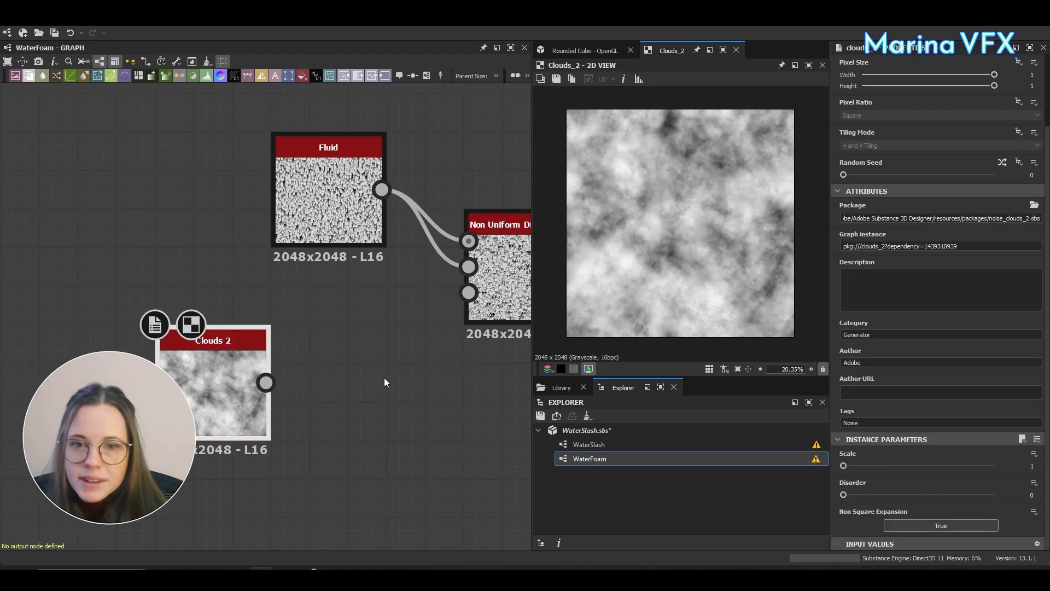
{"action": "left_click_drag", "start_coordinate": [845, 465], "coordinate": [878, 465]}
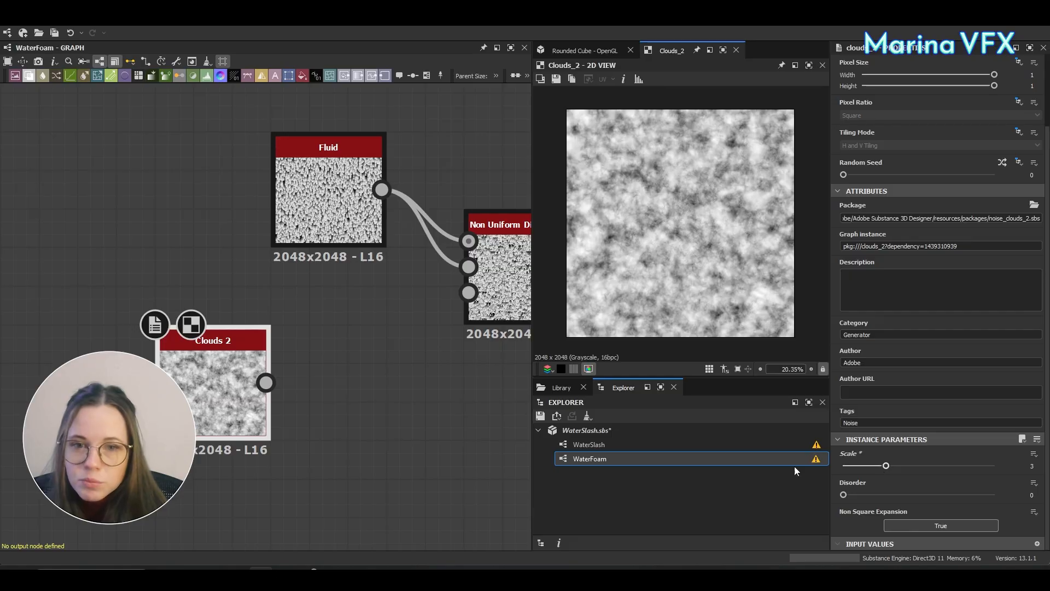
Add a Blur HQ Grayscale node after Clouds 2 and set its intensity to 3.
{"action": "left_click_drag", "start_coordinate": [266, 382], "coordinate": [326, 379]}
{"action": "type", "text": "blur"}
{"action": "left_click", "coordinate": [378, 261]}
{"action": "double_click", "coordinate": [1022, 498]}
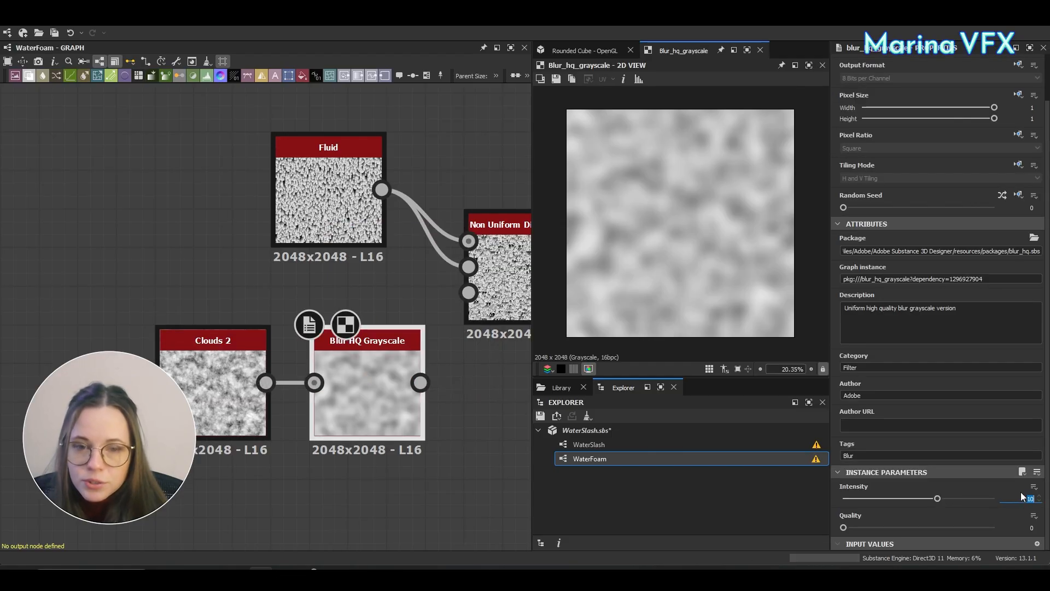
{"action": "type", "text": "3"}
{"action": "key", "text": "Return"}
Connect the blurred Clouds 2 to the third input of the Non Uniform Dir. Warp and preview that warp.
{"action": "left_click_drag", "start_coordinate": [421, 383], "coordinate": [469, 293]}
{"action": "double_click", "coordinate": [503, 276]}
{"action": "middle_click_drag", "start_coordinate": [503, 277], "coordinate": [406, 268]}
Set the Non Uniform Dir. Warp angle to about 148 degrees and raise its trail length to the maximum.
{"action": "scroll", "coordinate": [888, 439], "scroll_direction": "down", "scroll_amount": 4}
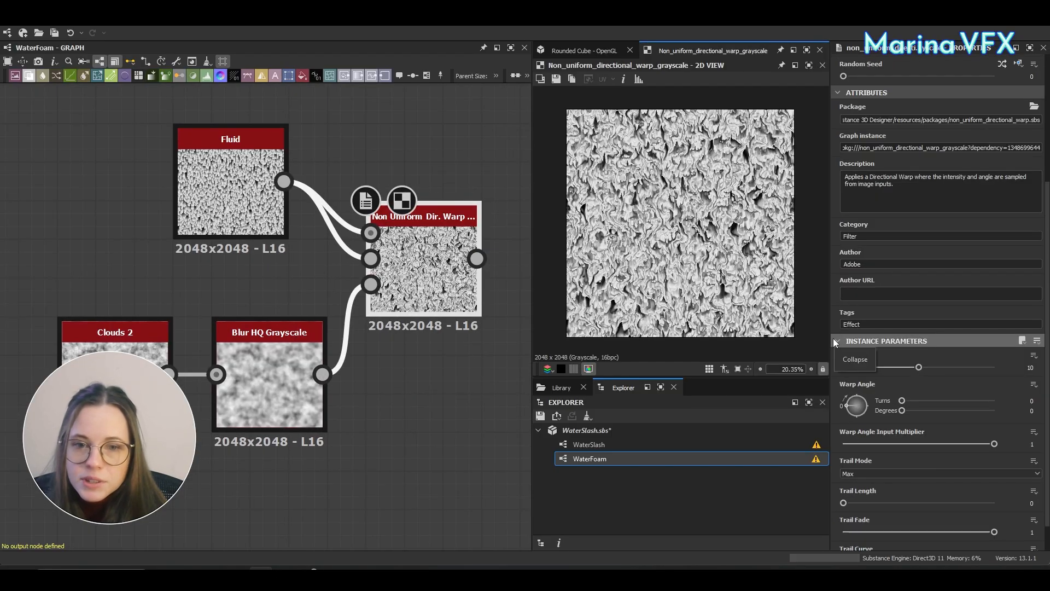
{"action": "left_click_drag", "start_coordinate": [902, 411], "coordinate": [941, 410]}
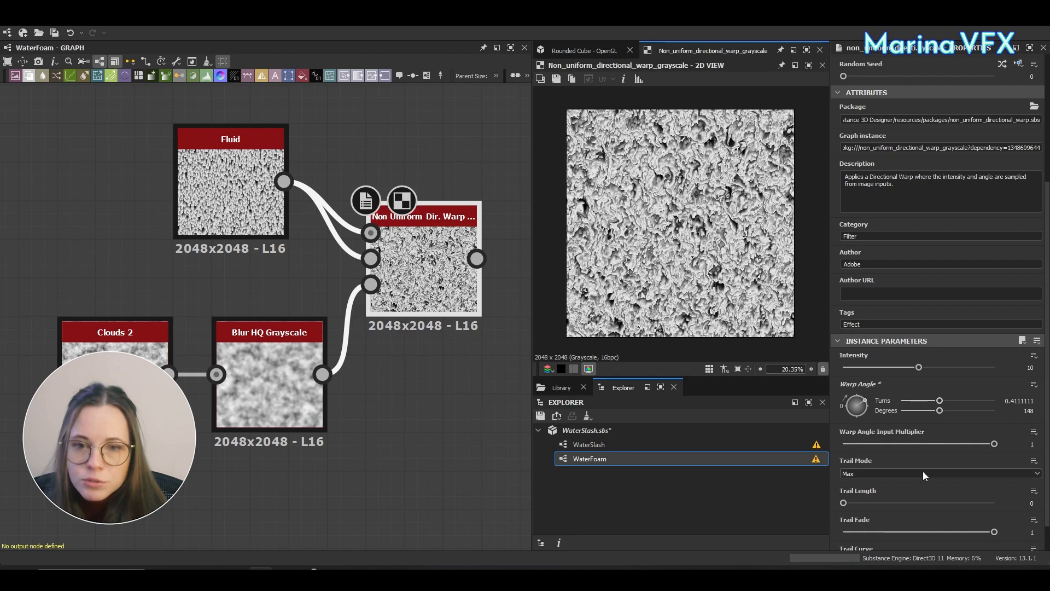
{"action": "scroll", "coordinate": [922, 476], "scroll_direction": "down", "scroll_amount": 1}
{"action": "left_click_drag", "start_coordinate": [843, 469], "coordinate": [995, 469]}
{"action": "scroll", "coordinate": [710, 245], "scroll_direction": "up", "scroll_amount": 5}
Try adjusting the Fluid node's scale against the warped result, then return it to 2.
{"action": "left_click", "coordinate": [230, 189]}
{"action": "scroll", "coordinate": [898, 436], "scroll_direction": "down", "scroll_amount": 5}
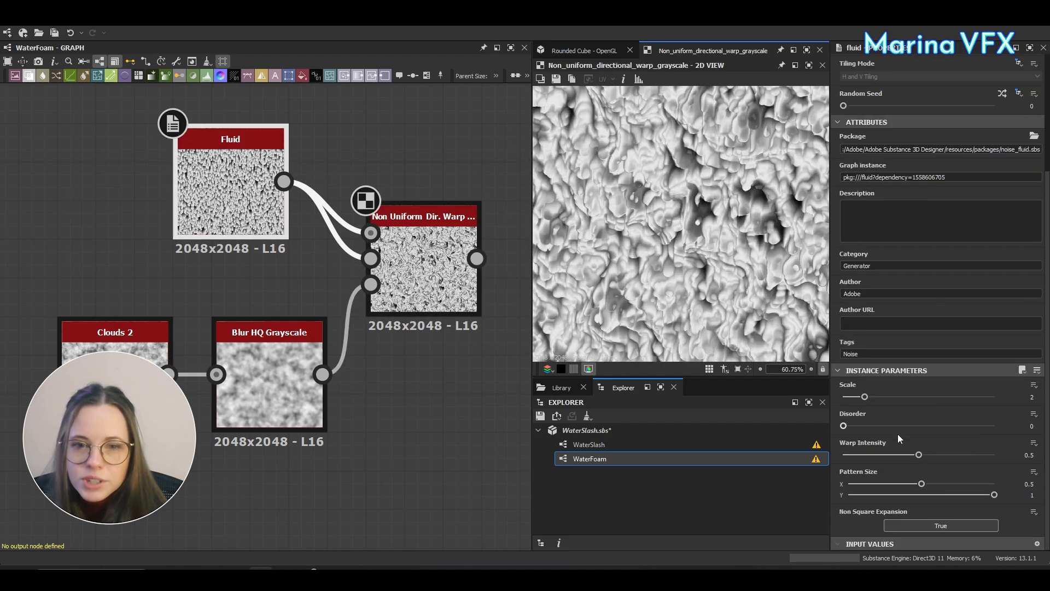
{"action": "mouse_move", "coordinate": [865, 396]}
{"action": "left_mouse_down"}
{"action": "mouse_move", "coordinate": [844, 397]}
{"action": "mouse_move", "coordinate": [865, 397]}
{"action": "left_mouse_up"}
{"action": "scroll", "coordinate": [729, 236], "scroll_direction": "down", "scroll_amount": 6}
{"action": "scroll", "coordinate": [730, 236], "scroll_direction": "up", "scroll_amount": 1}
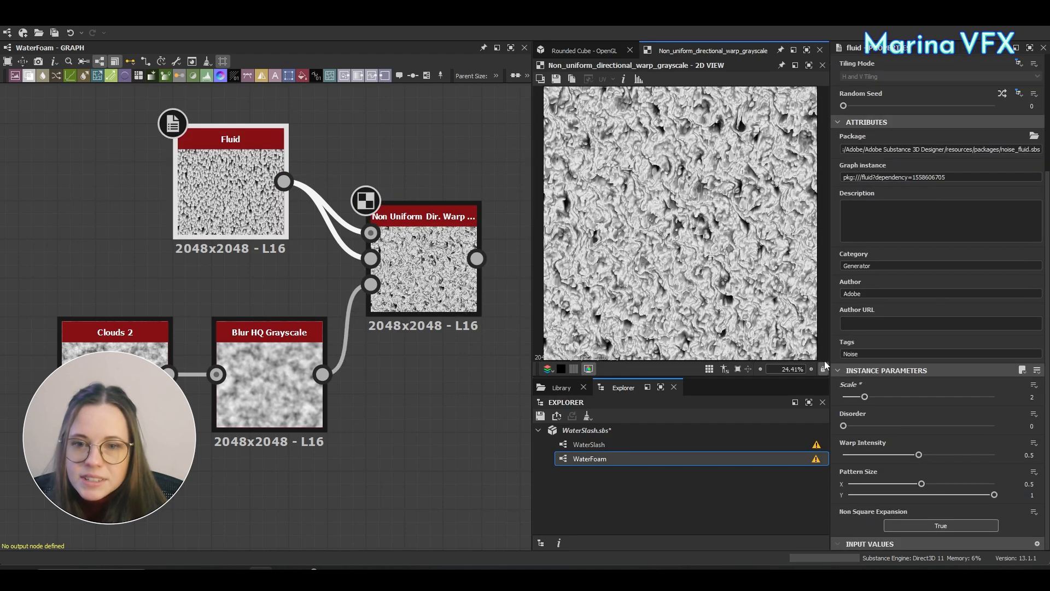
{"action": "scroll", "coordinate": [736, 248], "scroll_direction": "down", "scroll_amount": 1}
Add a Levels node connected to the output of the Non Uniform Dir. Warp.
{"action": "middle_click_drag", "start_coordinate": [446, 375], "coordinate": [260, 386]}
{"action": "left_click_drag", "start_coordinate": [292, 271], "coordinate": [372, 261]}
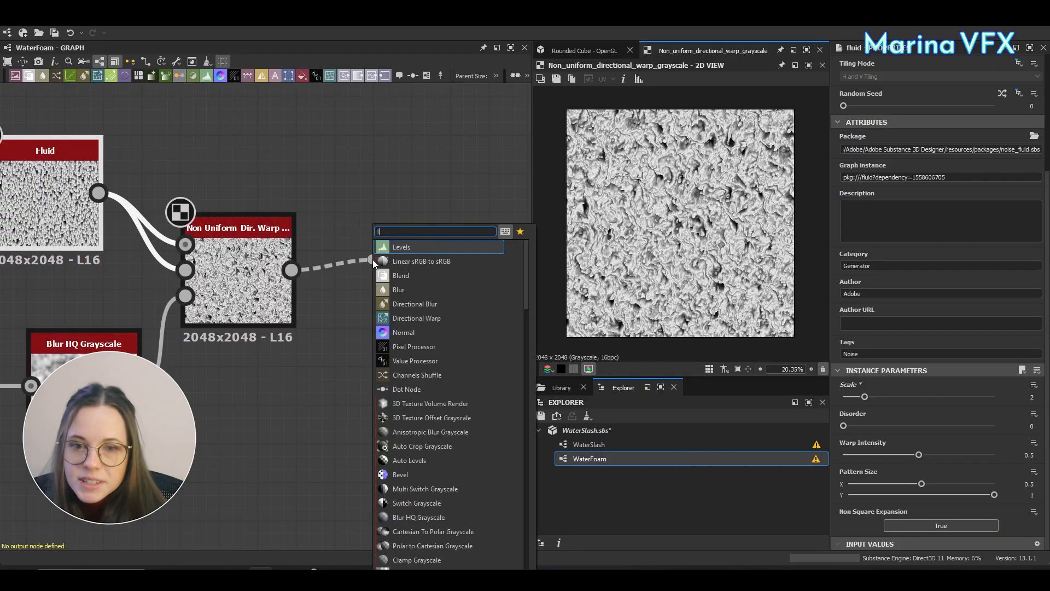
{"action": "type", "text": "lev"}
{"action": "left_click", "coordinate": [407, 244]}
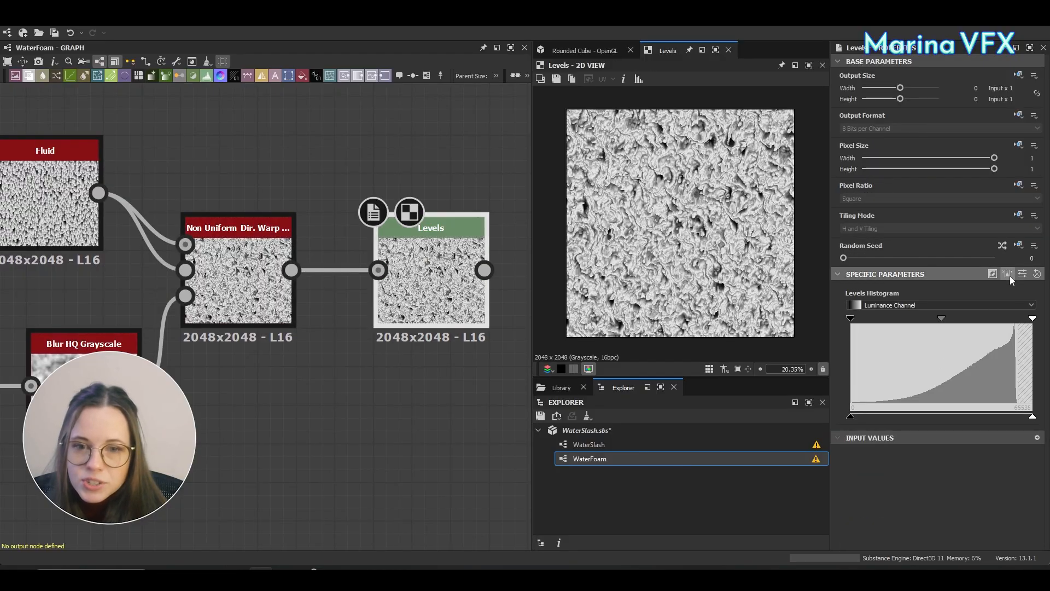
In the Levels node, lower the white input point to the end of the histogram and darken the midtones slightly.
{"action": "left_click_drag", "start_coordinate": [1032, 318], "coordinate": [1018, 317]}
{"action": "left_click_drag", "start_coordinate": [941, 318], "coordinate": [949, 322]}
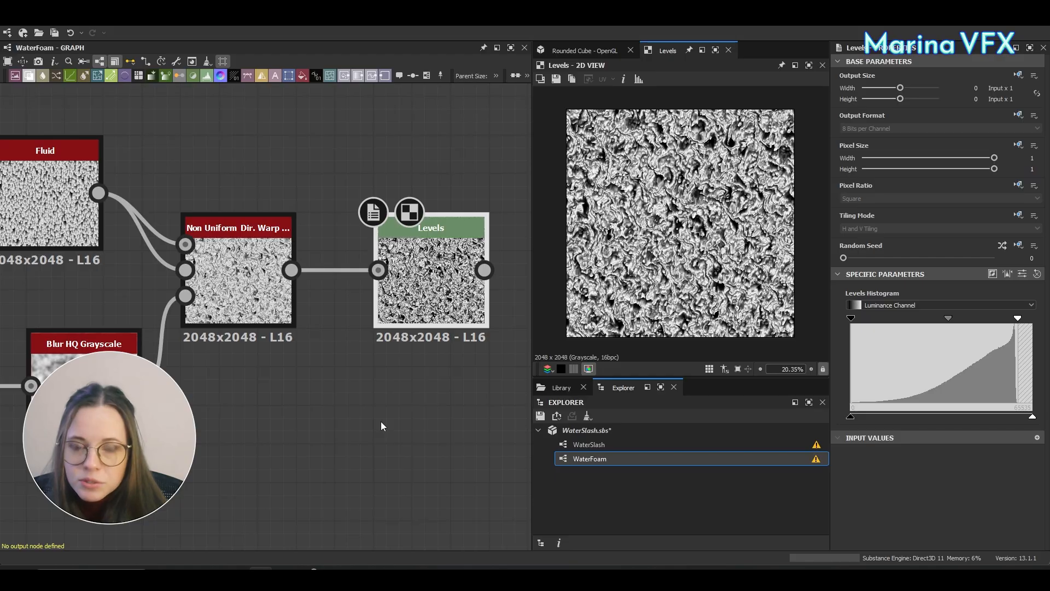
Add a Blend node and move the Fluid branch with its Levels node closer to the main chain's Warp.
{"action": "scroll", "coordinate": [381, 425], "scroll_direction": "down", "scroll_amount": 4}
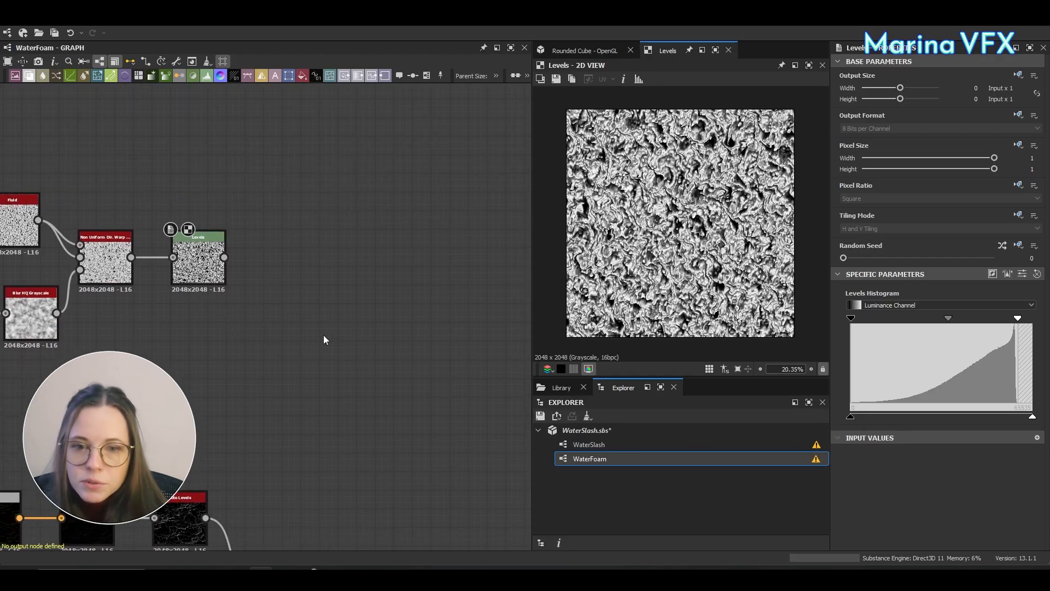
{"action": "key", "text": "space"}
{"action": "left_click", "coordinate": [353, 265]}
{"action": "scroll", "coordinate": [334, 347], "scroll_direction": "down", "scroll_amount": 5}
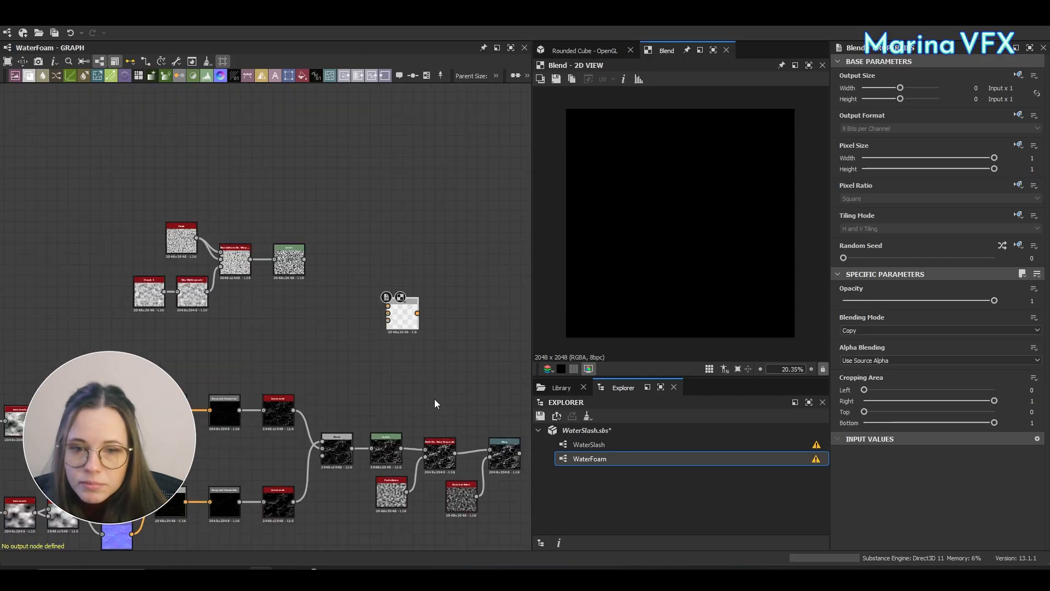
{"action": "left_click_drag", "start_coordinate": [141, 208], "coordinate": [375, 322]}
{"action": "middle_click_drag", "start_coordinate": [375, 321], "coordinate": [297, 284]}
{"action": "left_click_drag", "start_coordinate": [292, 279], "coordinate": [485, 337]}
{"action": "scroll", "coordinate": [468, 371], "scroll_direction": "up", "scroll_amount": 6}
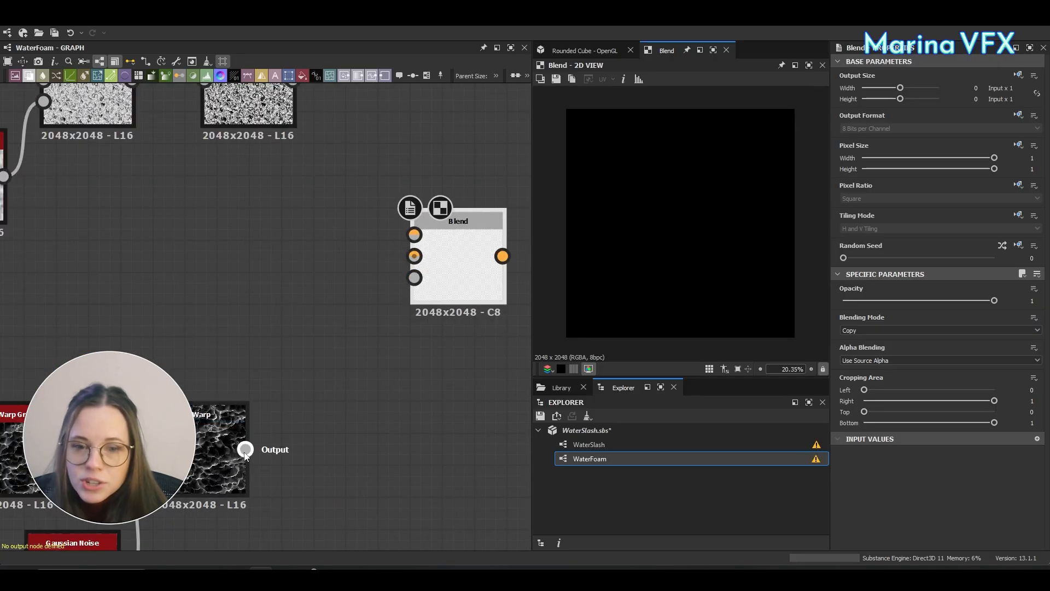
Connect the Warp output to the Blend's foreground and the Levels output to its background.
{"action": "left_click_drag", "start_coordinate": [245, 449], "coordinate": [425, 237]}
{"action": "middle_click_drag", "start_coordinate": [426, 237], "coordinate": [405, 335]}
{"action": "left_click_drag", "start_coordinate": [272, 177], "coordinate": [394, 353]}
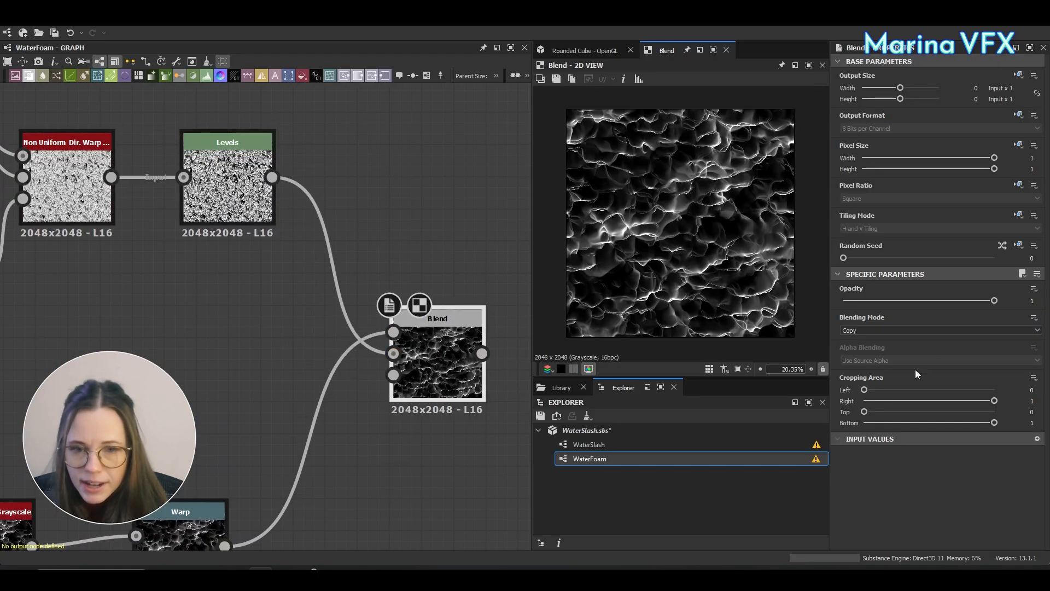
Set the Blend node's blending mode to Add Sub.
{"action": "left_click", "coordinate": [876, 331]}
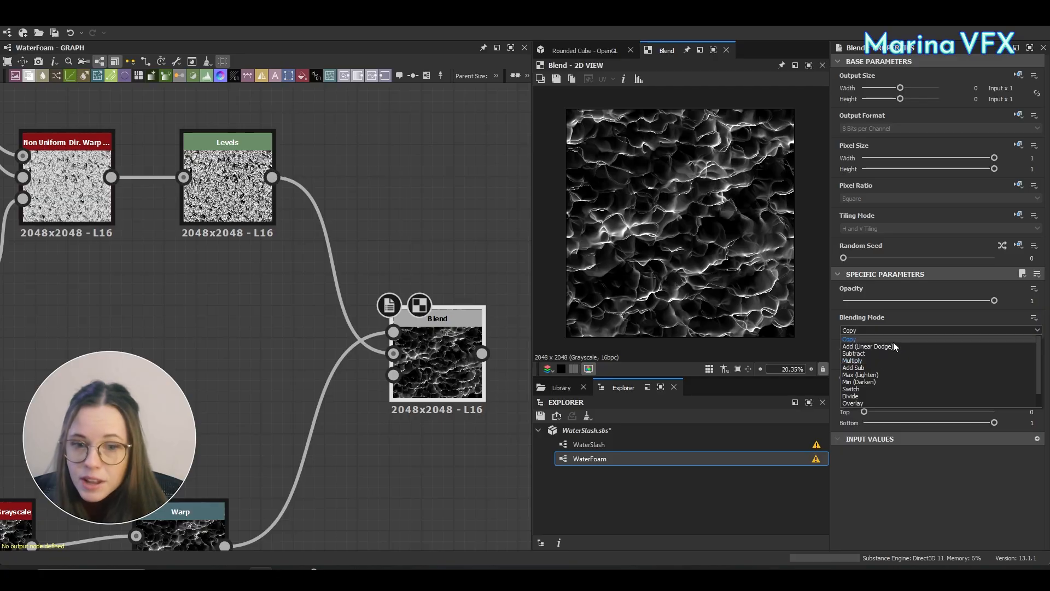
{"action": "scroll", "coordinate": [889, 362], "scroll_direction": "down", "scroll_amount": 2}
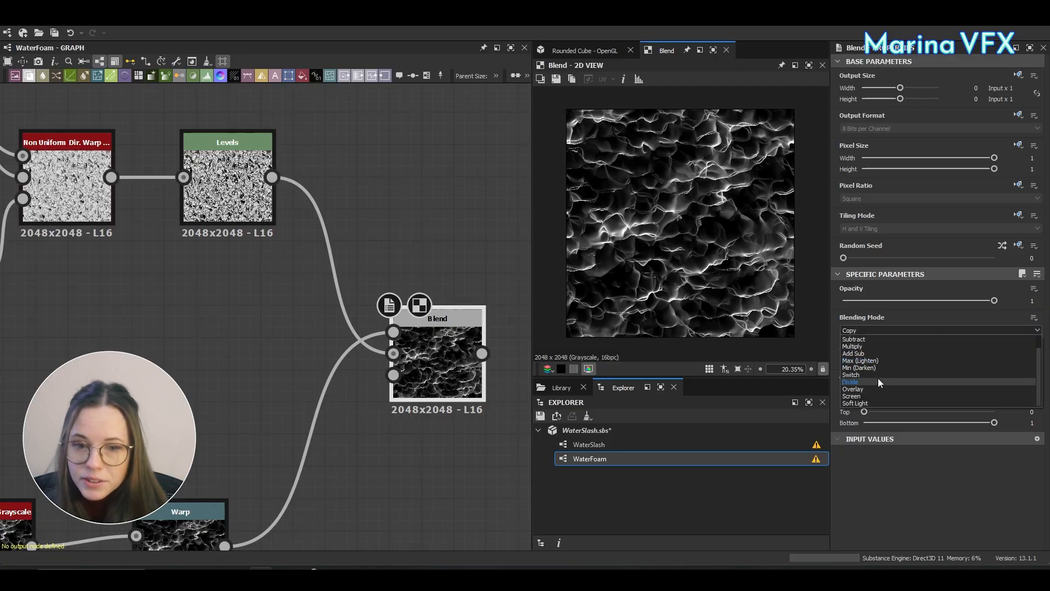
{"action": "left_click", "coordinate": [871, 353]}
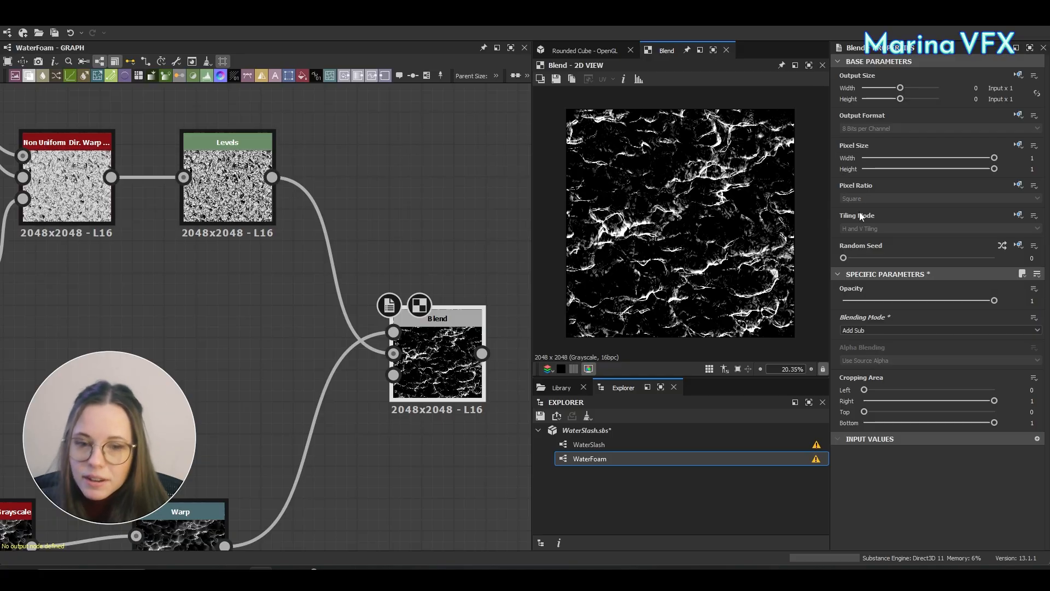
{"action": "scroll", "coordinate": [719, 193], "scroll_direction": "up", "scroll_amount": 3}
{"action": "scroll", "coordinate": [718, 193], "scroll_direction": "down", "scroll_amount": 4}
{"action": "scroll", "coordinate": [718, 193], "scroll_direction": "up", "scroll_amount": 2}
{"action": "scroll", "coordinate": [718, 193], "scroll_direction": "down", "scroll_amount": 1}
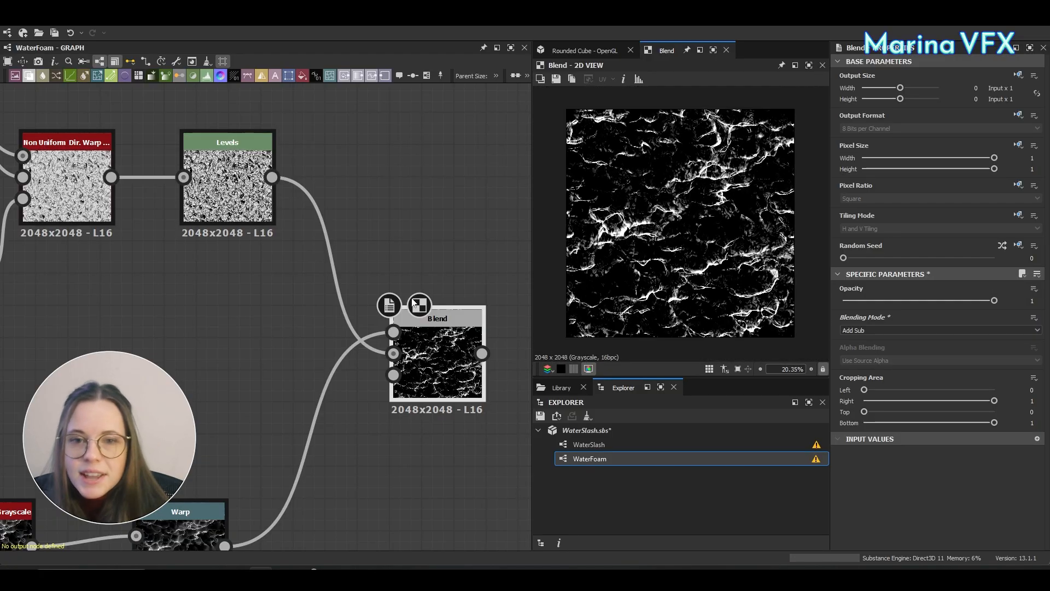
Brighten the midtones of the Levels node feeding the Blend's background and nudge the Blend node slightly up.
{"action": "left_click", "coordinate": [226, 229]}
{"action": "left_click_drag", "start_coordinate": [949, 319], "coordinate": [938, 323]}
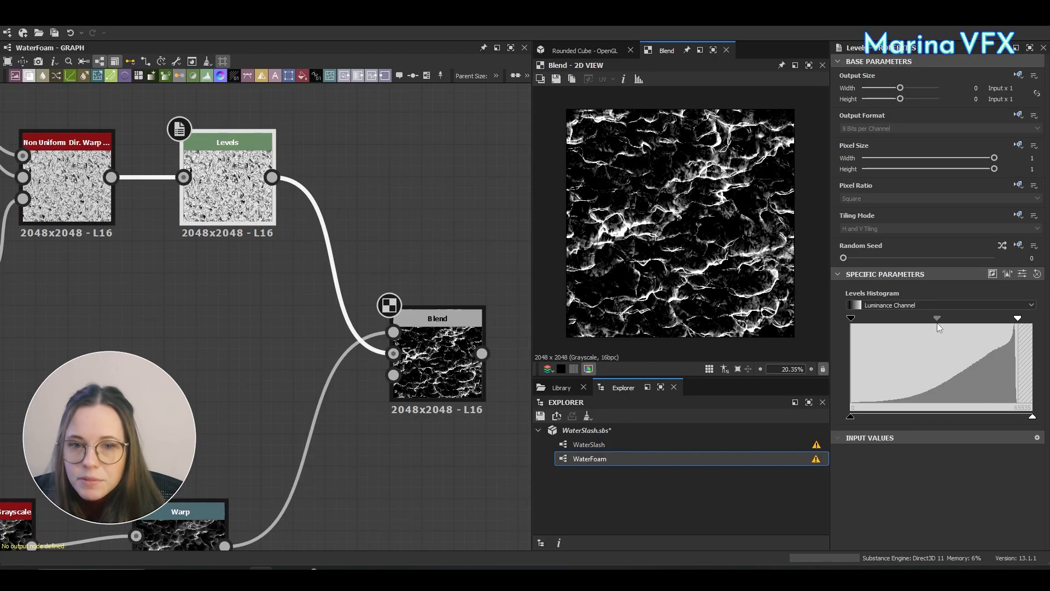
{"action": "middle_click_drag", "start_coordinate": [416, 477], "coordinate": [274, 404]}
{"action": "mouse_move", "coordinate": [306, 317]}
{"action": "left_mouse_down"}
{"action": "mouse_move", "coordinate": [287, 296]}
{"action": "mouse_move", "coordinate": [298, 301]}
{"action": "left_mouse_up"}
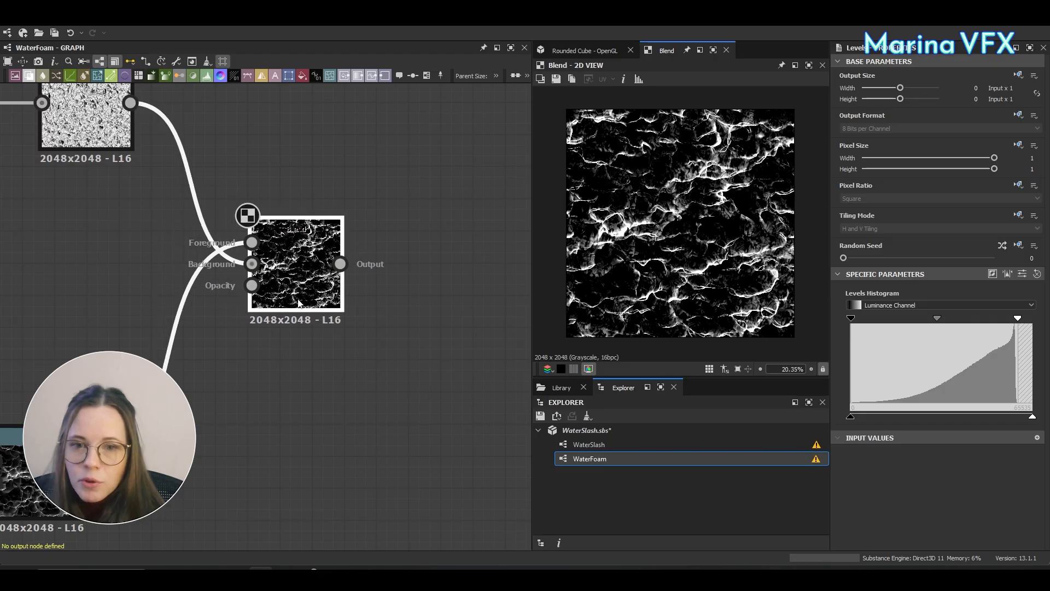
{"action": "middle_click_drag", "start_coordinate": [330, 371], "coordinate": [297, 351]}
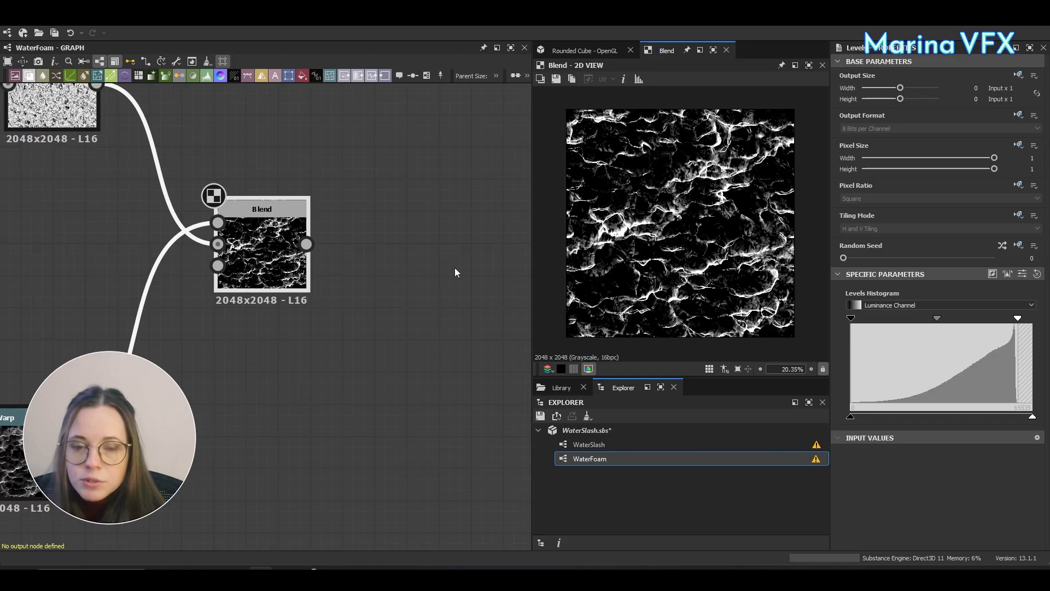
Add a Gradient Linear 1 node above the Fluid branch and set its tiling to 9.
{"action": "middle_click_drag", "start_coordinate": [379, 224], "coordinate": [435, 351]}
{"action": "scroll", "coordinate": [435, 350], "scroll_direction": "down", "scroll_amount": 3}
{"action": "middle_click_drag", "start_coordinate": [402, 280], "coordinate": [397, 385]}
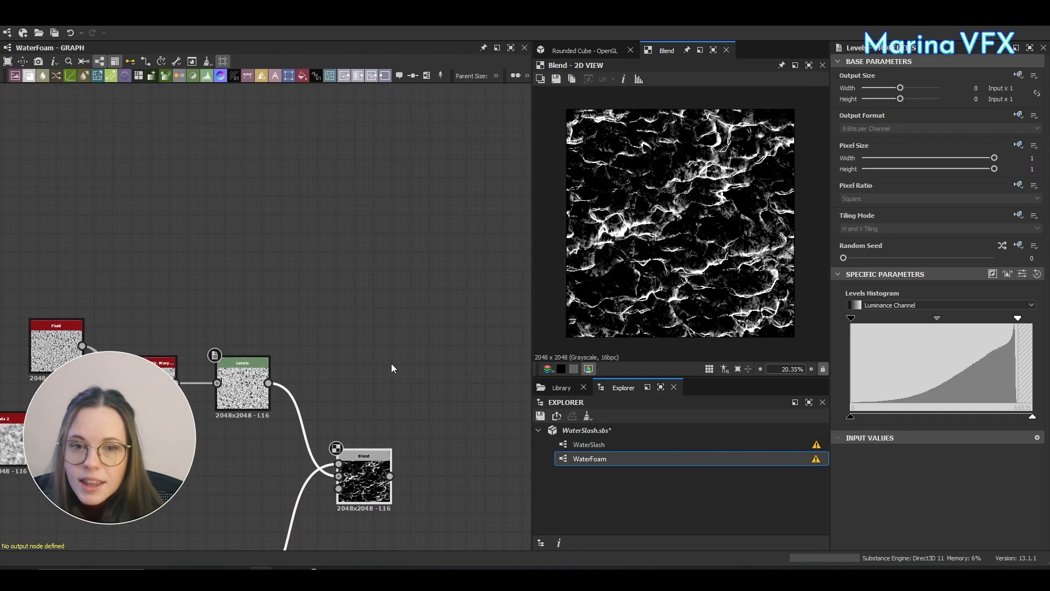
{"action": "key", "text": "space"}
{"action": "type", "text": "grad"}
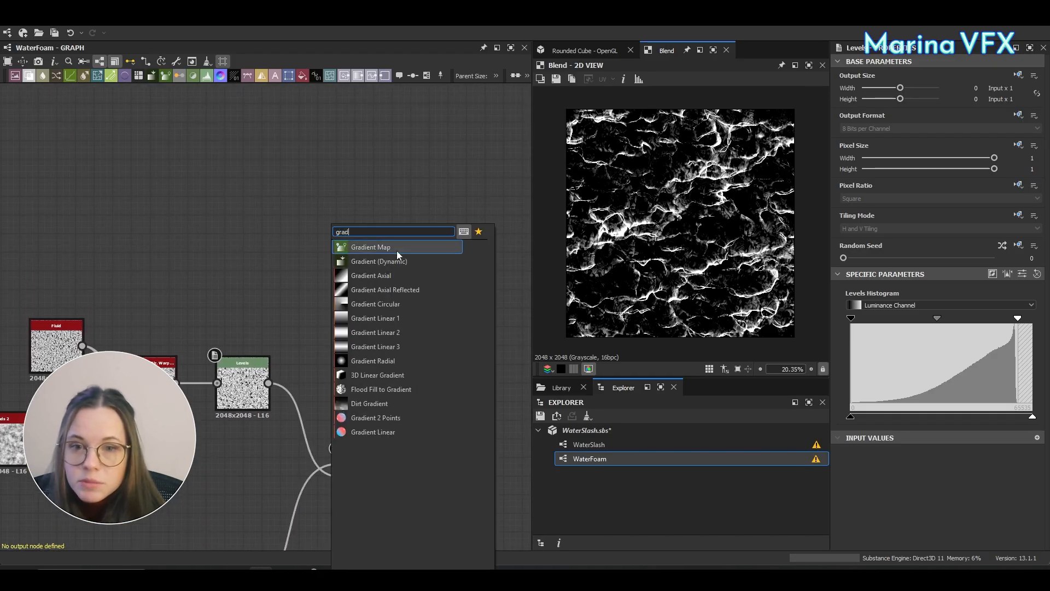
{"action": "left_click", "coordinate": [397, 319]}
{"action": "left_click_drag", "start_coordinate": [288, 271], "coordinate": [317, 209]}
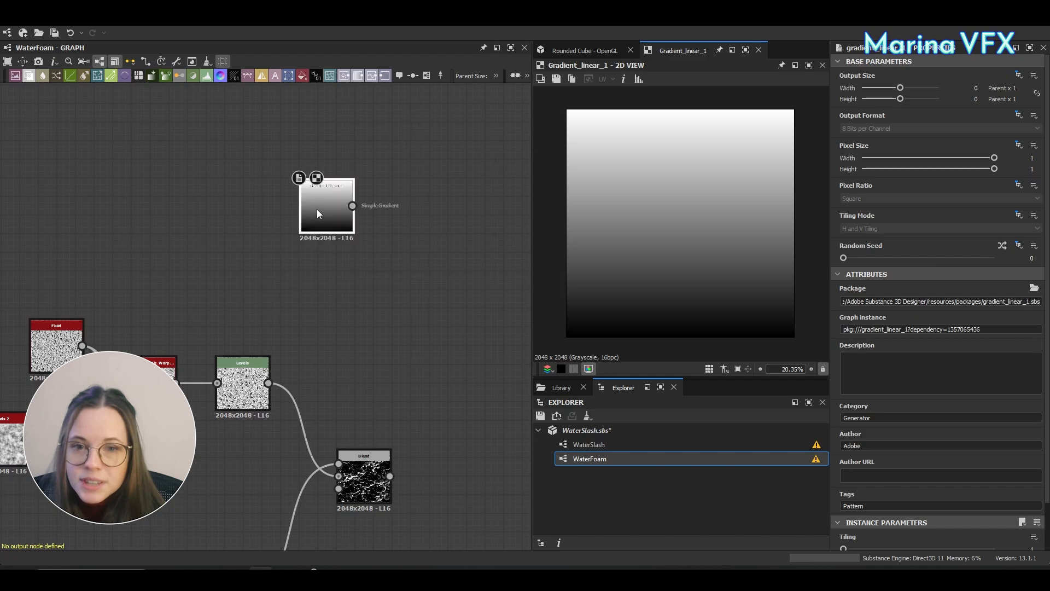
{"action": "scroll", "coordinate": [941, 465], "scroll_direction": "down", "scroll_amount": 1}
{"action": "left_click_drag", "start_coordinate": [844, 498], "coordinate": [925, 497]}
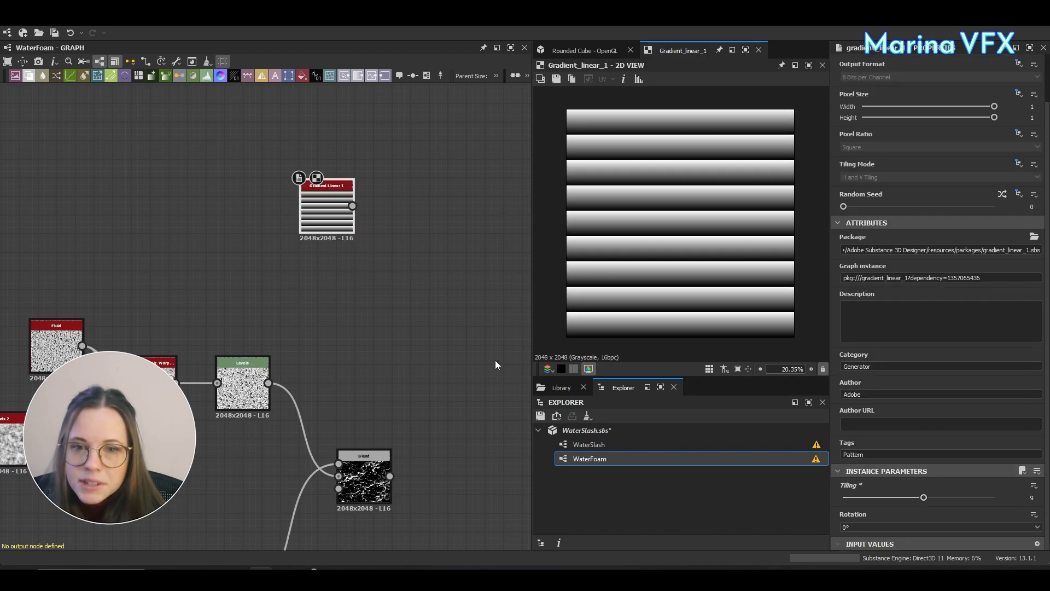
Add a Clouds 2 node below Gradient Linear 1 and set its disorder to 0.31.
{"action": "key", "text": "space"}
{"action": "type", "text": "clo"}
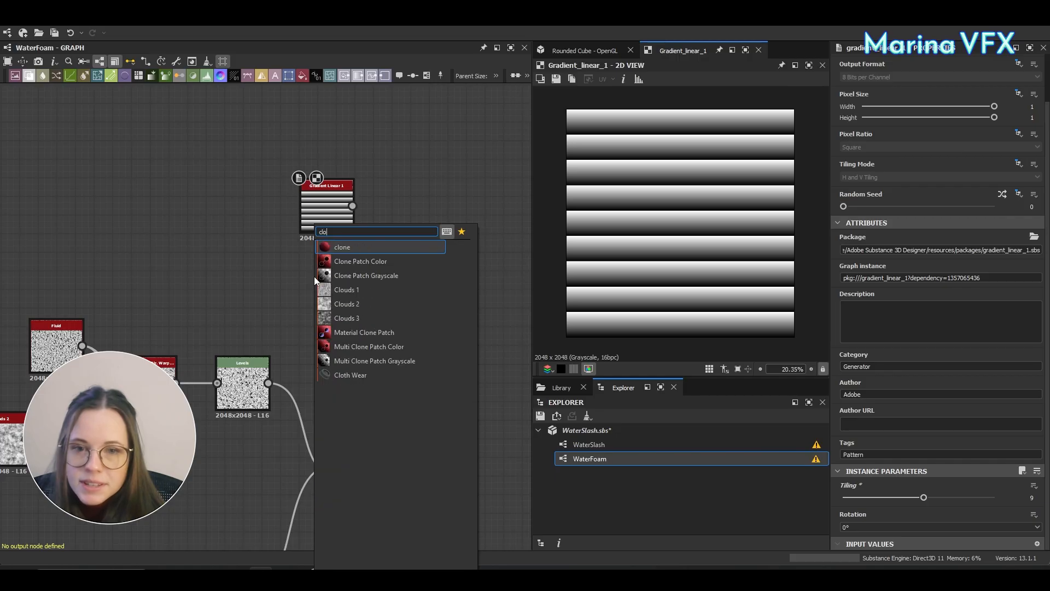
{"action": "type", "text": "ud"}
{"action": "left_click", "coordinate": [382, 261]}
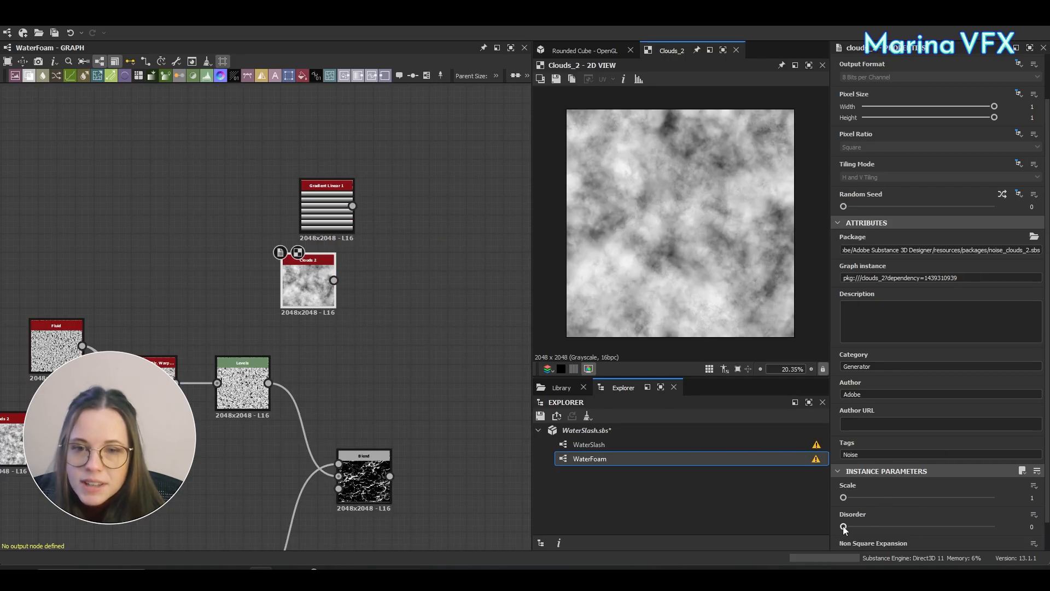
{"action": "left_click_drag", "start_coordinate": [844, 526], "coordinate": [890, 528]}
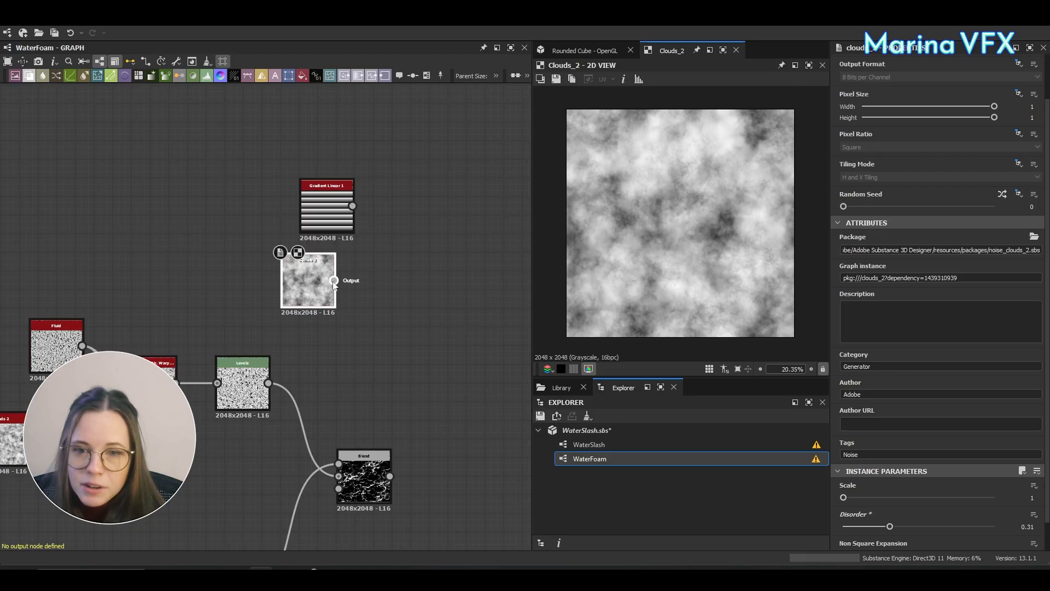
Add a Slope Blur Grayscale after the new Clouds 2 with 32 samples and an intensity of 1.04.
{"action": "left_click_drag", "start_coordinate": [334, 281], "coordinate": [375, 275]}
{"action": "type", "text": "slop"}
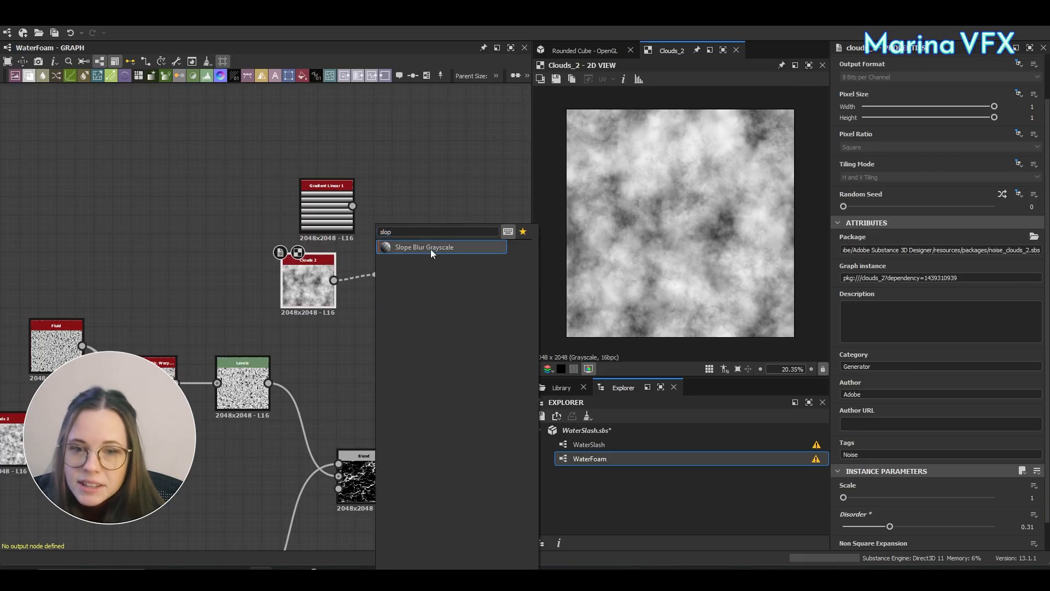
{"action": "left_click", "coordinate": [431, 247]}
{"action": "left_click_drag", "start_coordinate": [891, 498], "coordinate": [998, 501]}
{"action": "left_click_drag", "start_coordinate": [939, 527], "coordinate": [853, 525]}
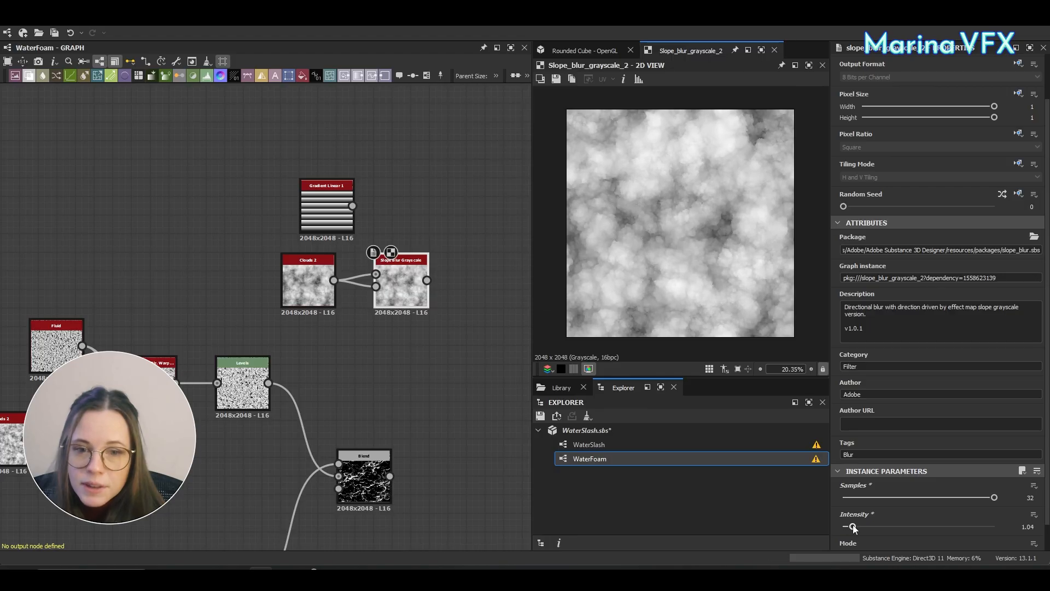
{"action": "scroll", "coordinate": [843, 509], "scroll_direction": "down", "scroll_amount": 1}
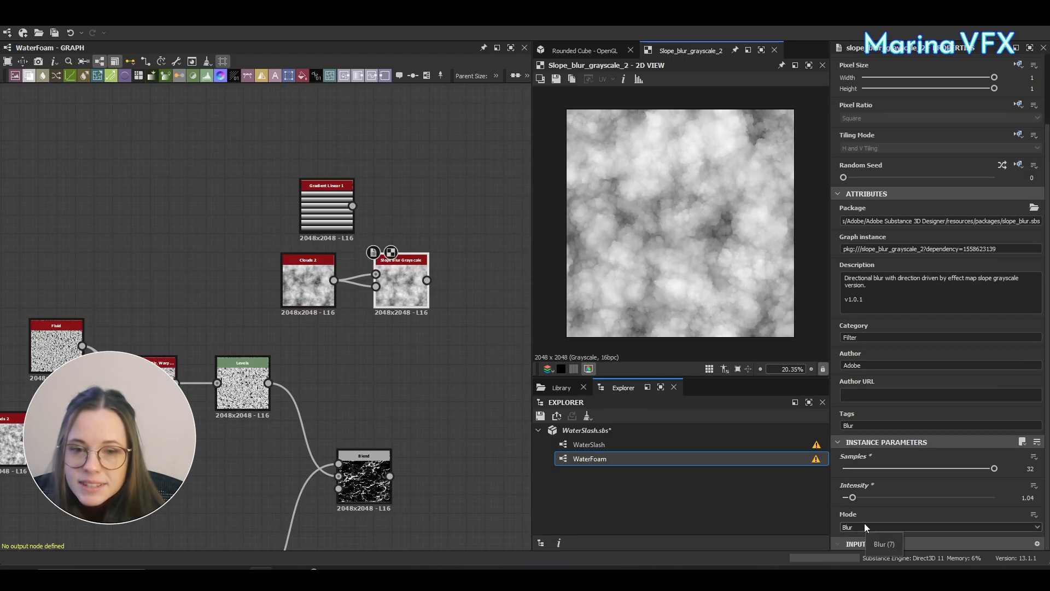
Add a Blur HQ Grayscale after the Slope Blur Grayscale with intensity 1 and quality 1.
{"action": "middle_click_drag", "start_coordinate": [464, 362], "coordinate": [394, 354]}
{"action": "left_click_drag", "start_coordinate": [358, 271], "coordinate": [412, 272]}
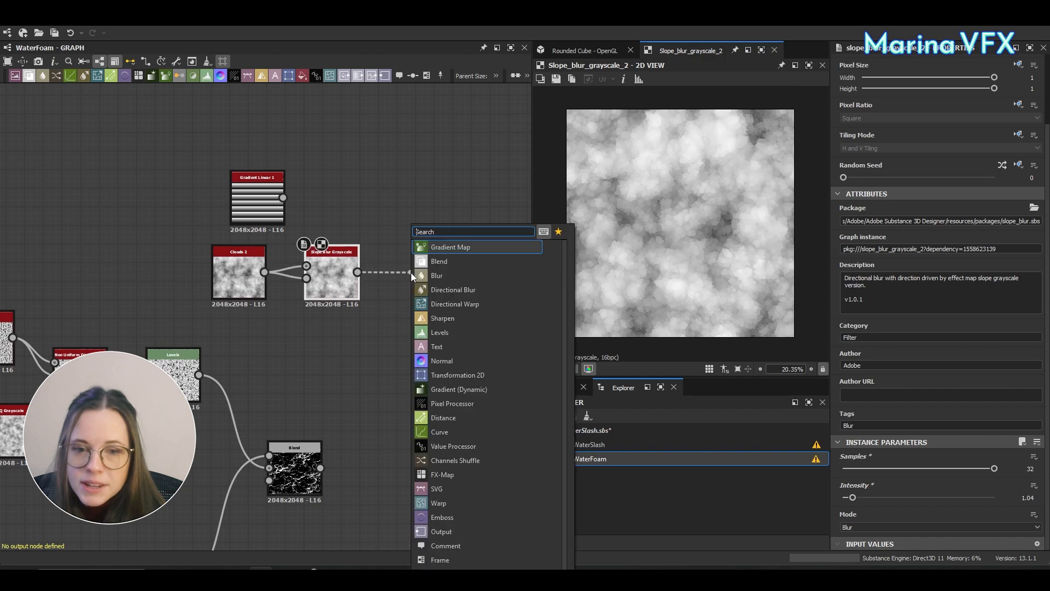
{"action": "type", "text": "blu"}
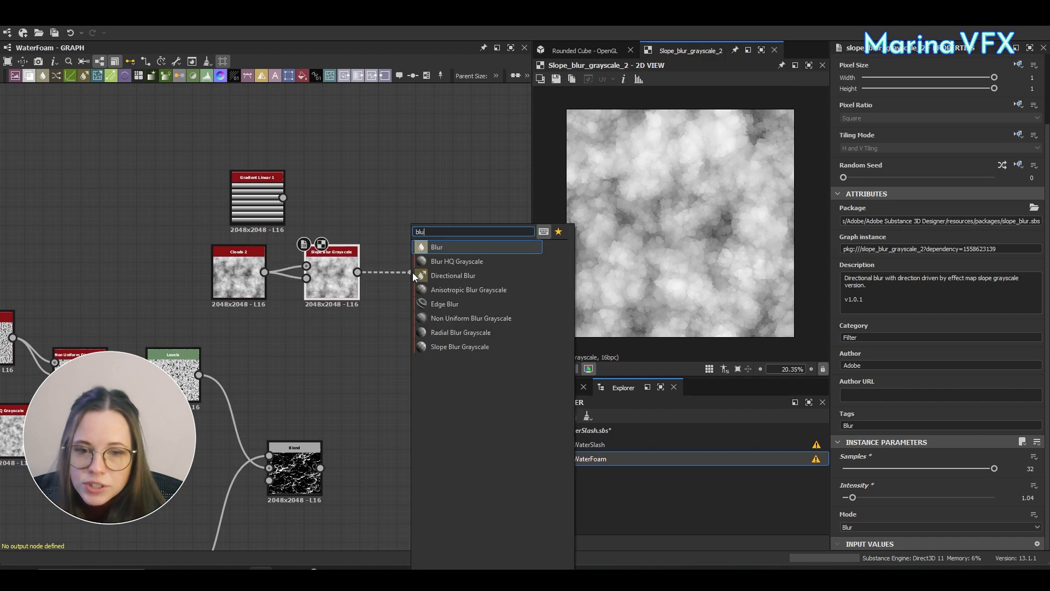
{"action": "left_click", "coordinate": [469, 263]}
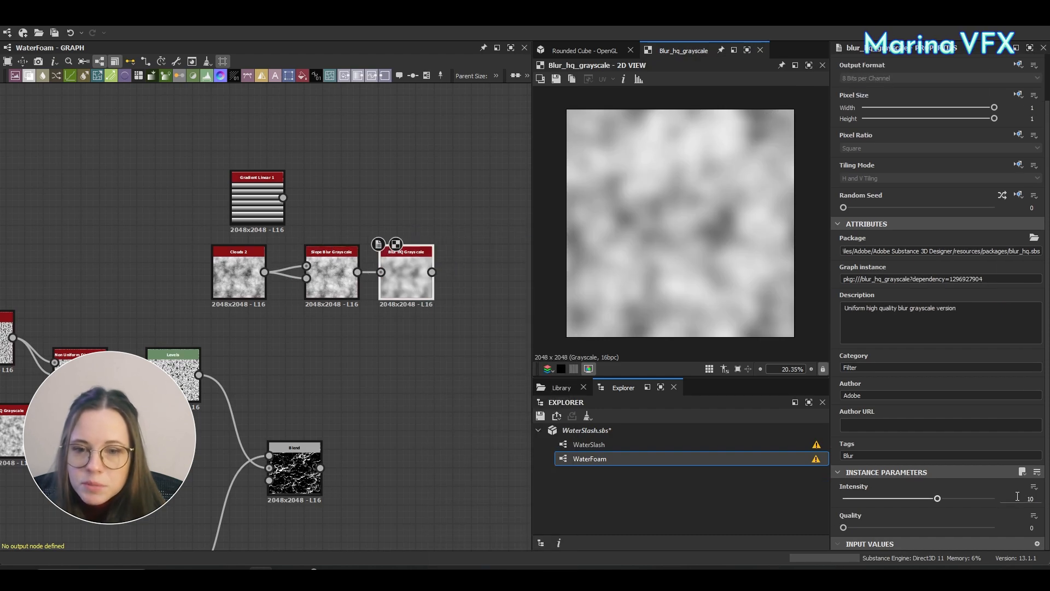
{"action": "left_click", "coordinate": [994, 527]}
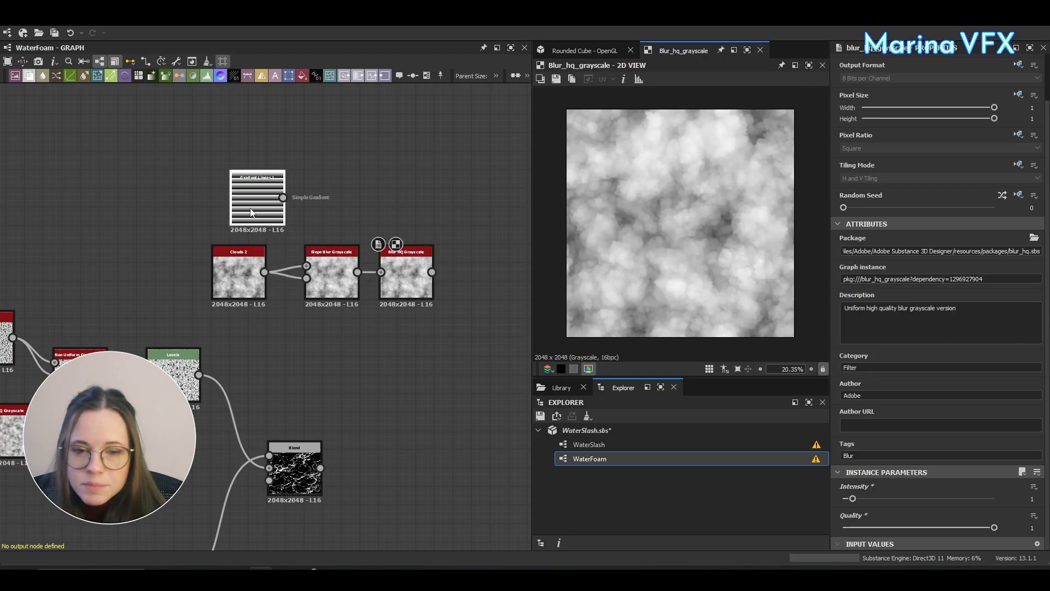
Place Gradient Linear 1 above Blur HQ Grayscale and feed both into a new Gradient (Dynamic), with the blur as first input and the gradient as second.
{"action": "left_click_drag", "start_coordinate": [256, 210], "coordinate": [405, 209]}
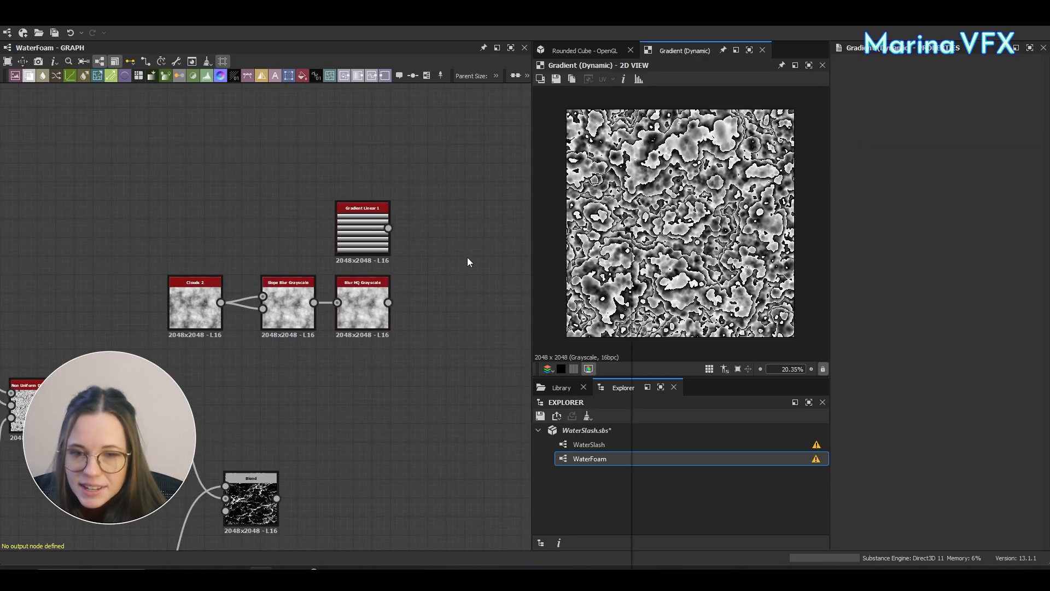
{"action": "key", "text": "space"}
{"action": "type", "text": "gr"}
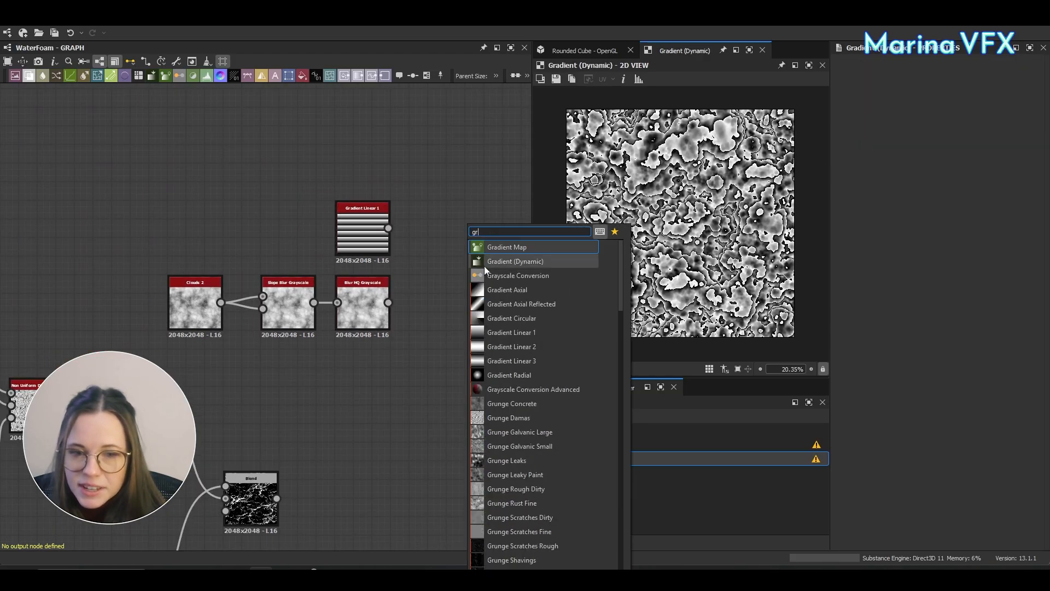
{"action": "left_click", "coordinate": [494, 262]}
{"action": "scroll", "coordinate": [394, 240], "scroll_direction": "up", "scroll_amount": 2}
{"action": "left_click_drag", "start_coordinate": [384, 219], "coordinate": [471, 263]}
{"action": "middle_click_drag", "start_coordinate": [455, 335], "coordinate": [326, 336]}
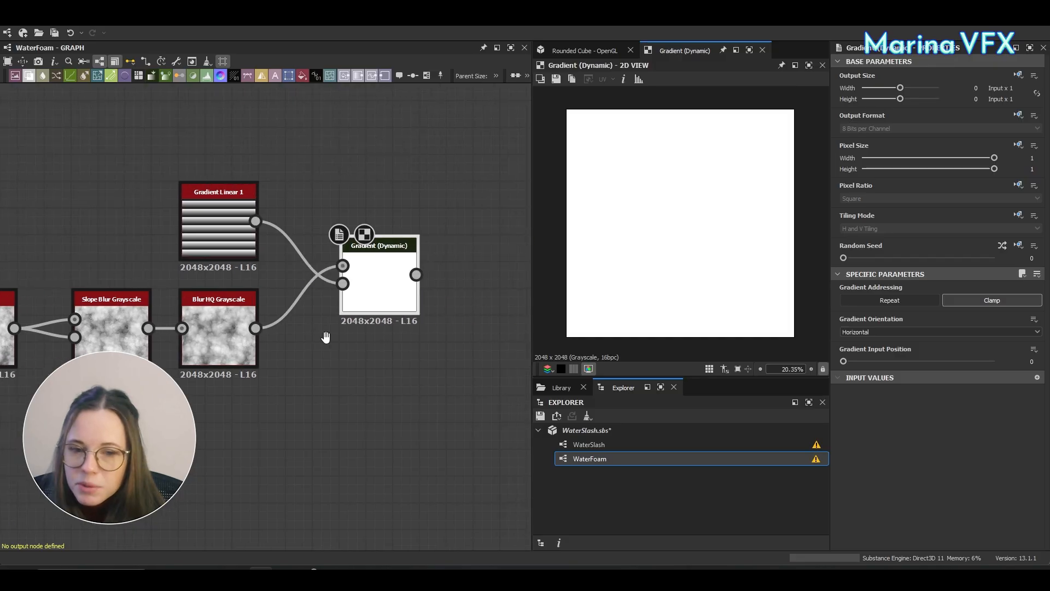
Set the Gradient (Dynamic) addressing to Repeat and its orientation to Vertical.
{"action": "left_click", "coordinate": [893, 305]}
{"action": "left_click", "coordinate": [877, 331]}
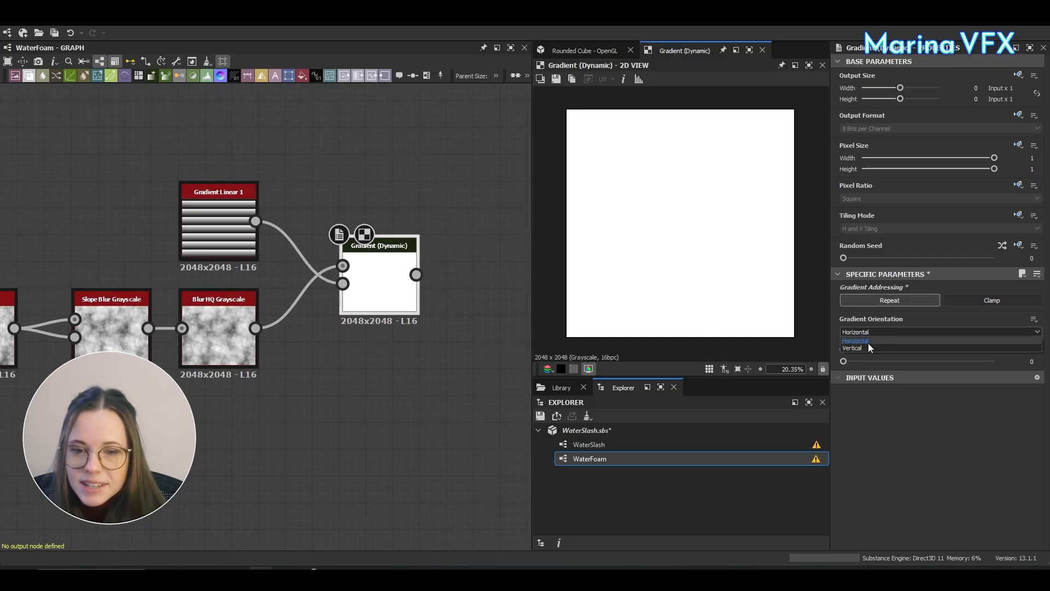
{"action": "left_click", "coordinate": [864, 344]}
{"action": "scroll", "coordinate": [685, 257], "scroll_direction": "up", "scroll_amount": 2}
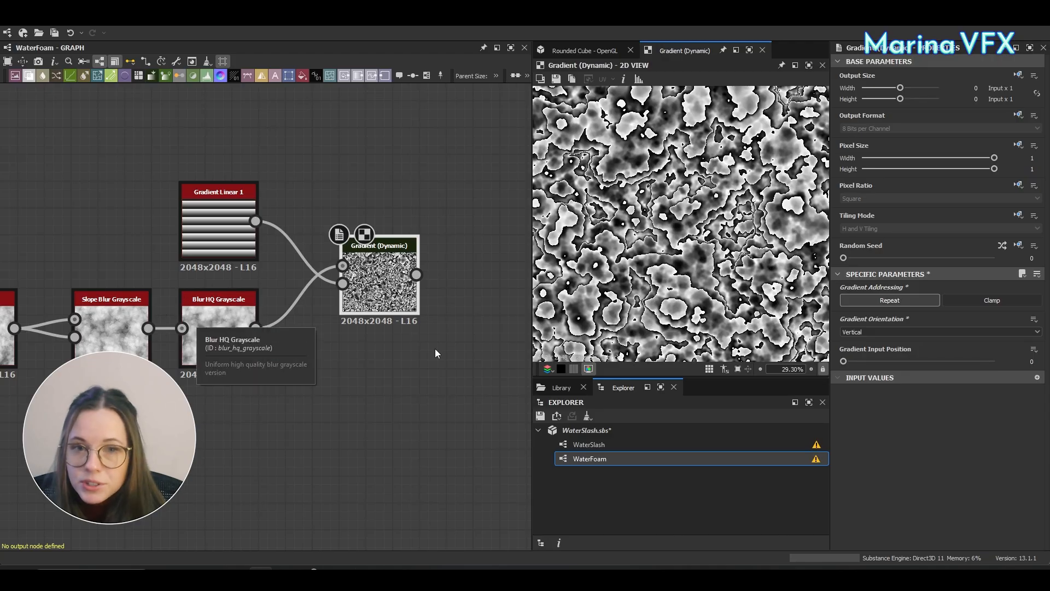
Connect Gradient (Dynamic) to a new Invert Grayscale and a new Non Uniform Blur Grayscale, using the inverted output as the blur's second input.
{"action": "middle_click_drag", "start_coordinate": [436, 284], "coordinate": [296, 290]}
{"action": "left_click_drag", "start_coordinate": [276, 280], "coordinate": [388, 240]}
{"action": "type", "text": "inve"}
{"action": "left_click", "coordinate": [366, 248]}
{"action": "type", "text": "non u"}
{"action": "left_click", "coordinate": [479, 250]}
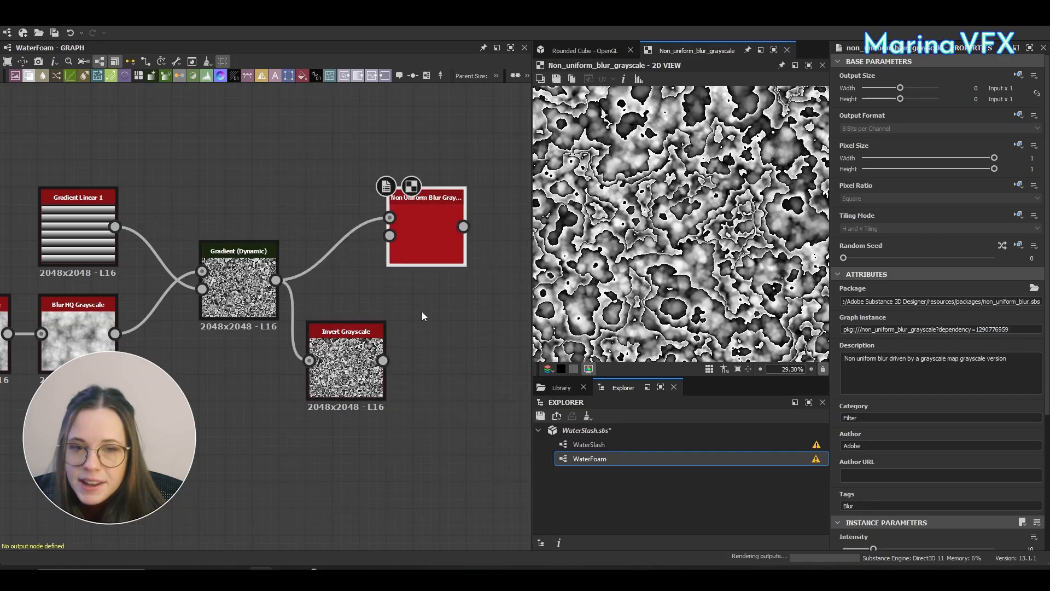
{"action": "left_click_drag", "start_coordinate": [383, 360], "coordinate": [445, 291]}
Set the Non Uniform Blur Grayscale intensity to 3.61.
{"action": "scroll", "coordinate": [618, 274], "scroll_direction": "down", "scroll_amount": 2}
{"action": "scroll", "coordinate": [934, 445], "scroll_direction": "down", "scroll_amount": 5}
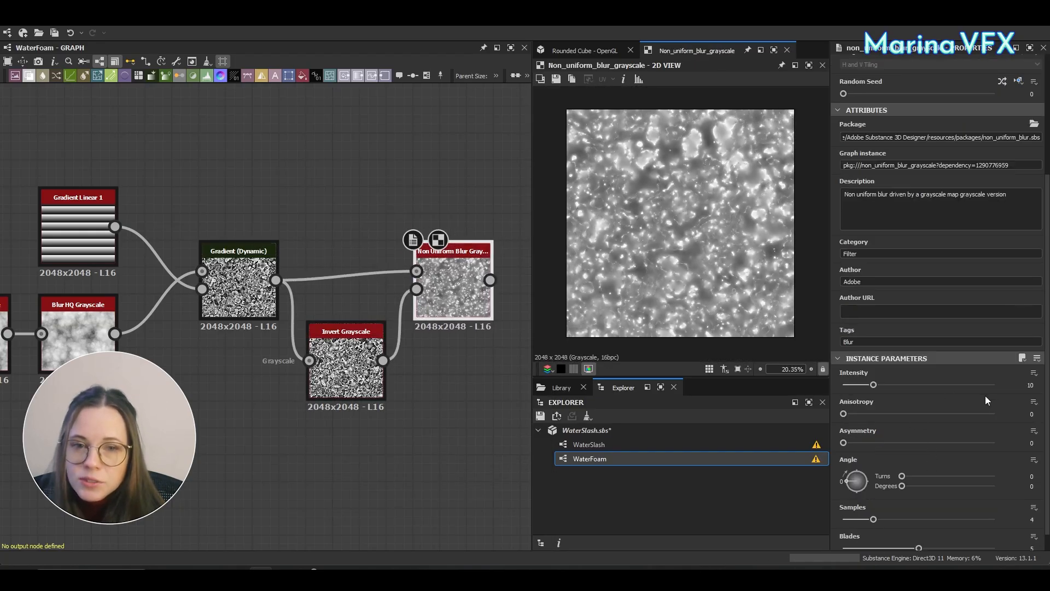
{"action": "left_click_drag", "start_coordinate": [874, 385], "coordinate": [858, 386]}
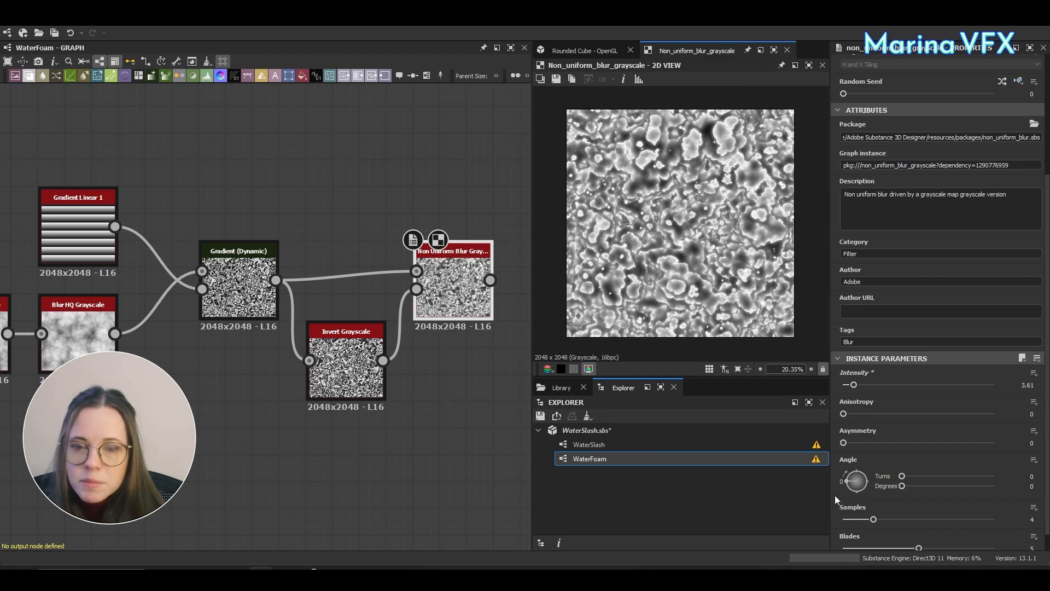
{"action": "key", "text": "f"}
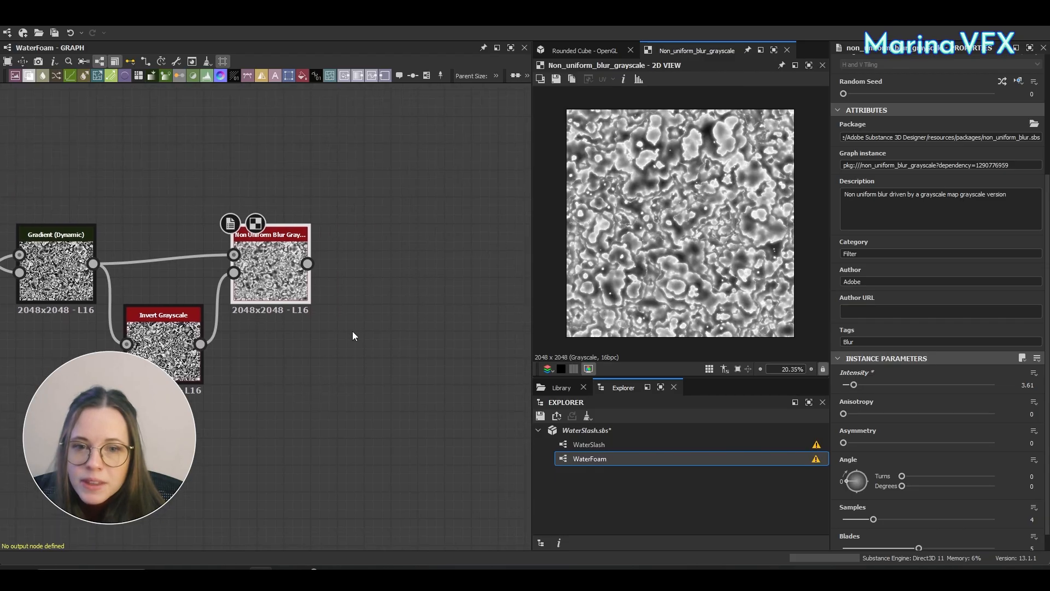
Add a Blur HQ Grayscale node after Non Uniform Blur Grayscale with intensity 0.5 and quality 1.
{"action": "left_click_drag", "start_coordinate": [307, 263], "coordinate": [356, 262]}
{"action": "type", "text": "blu"}
{"action": "left_click", "coordinate": [413, 262]}
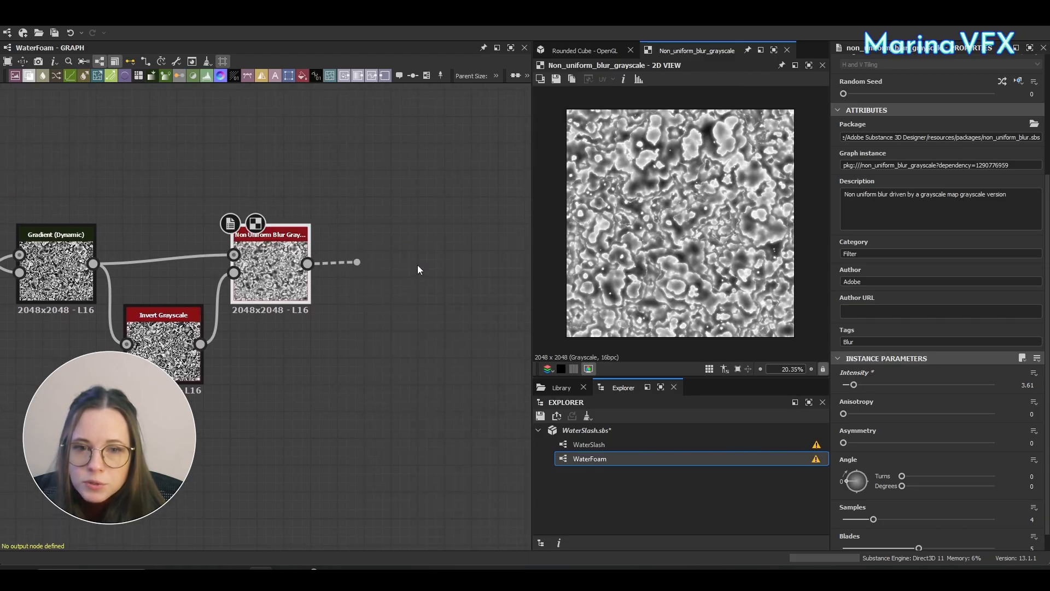
{"action": "type", "text": "1"}
{"action": "key", "text": "Return"}
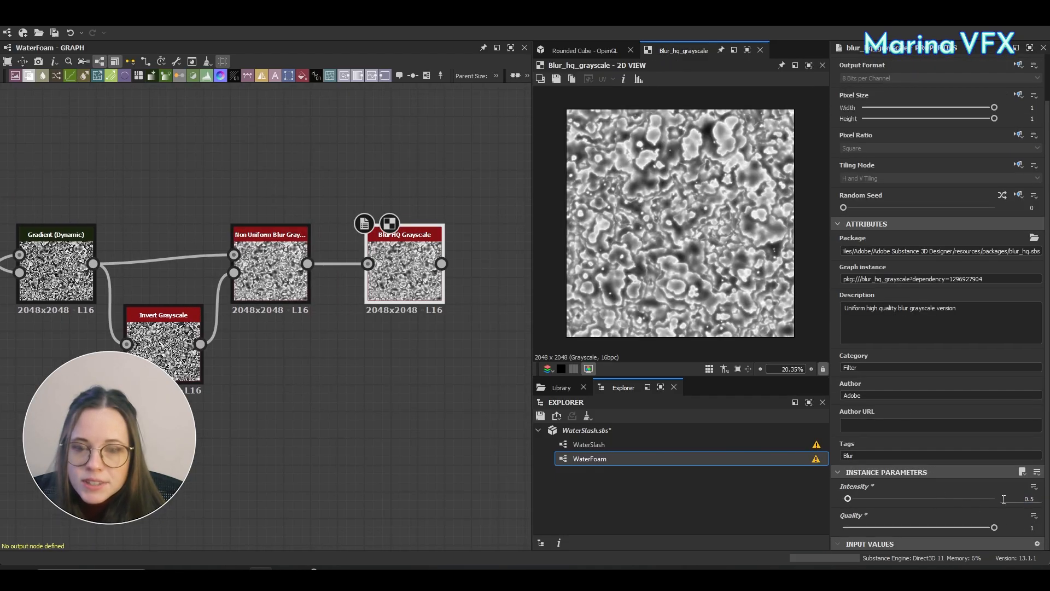
{"action": "mouse_move", "coordinate": [817, 461]}
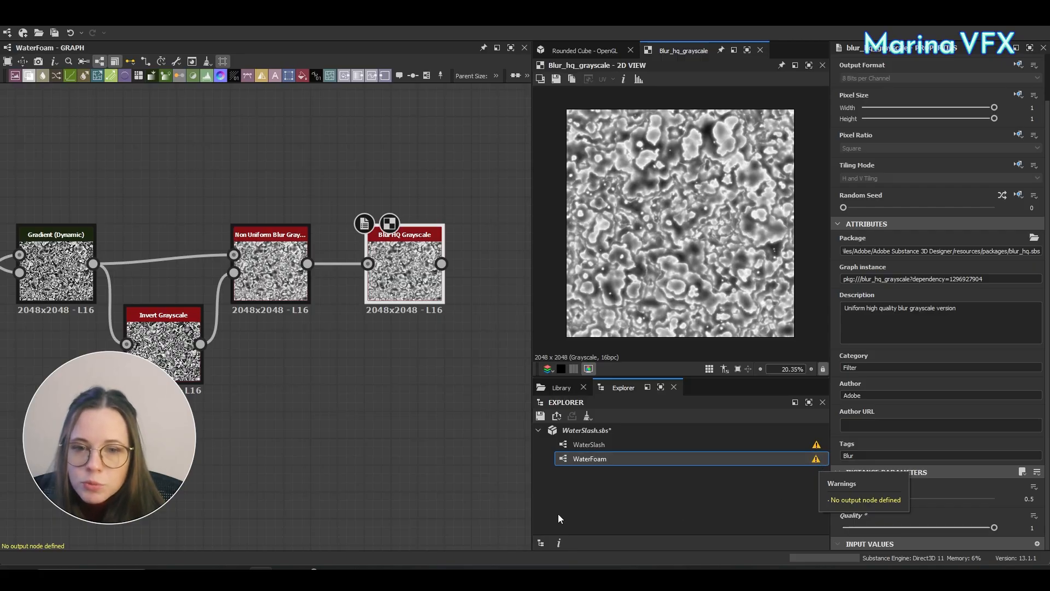
Move the Gradient (Dynamic), Invert Grayscale and blur nodes of the Clouds branch closer to the rest of the graph.
{"action": "middle_click_drag", "start_coordinate": [440, 415], "coordinate": [454, 278]}
{"action": "scroll", "coordinate": [377, 366], "scroll_direction": "down", "scroll_amount": 4}
{"action": "scroll", "coordinate": [376, 327], "scroll_direction": "down", "scroll_amount": 3}
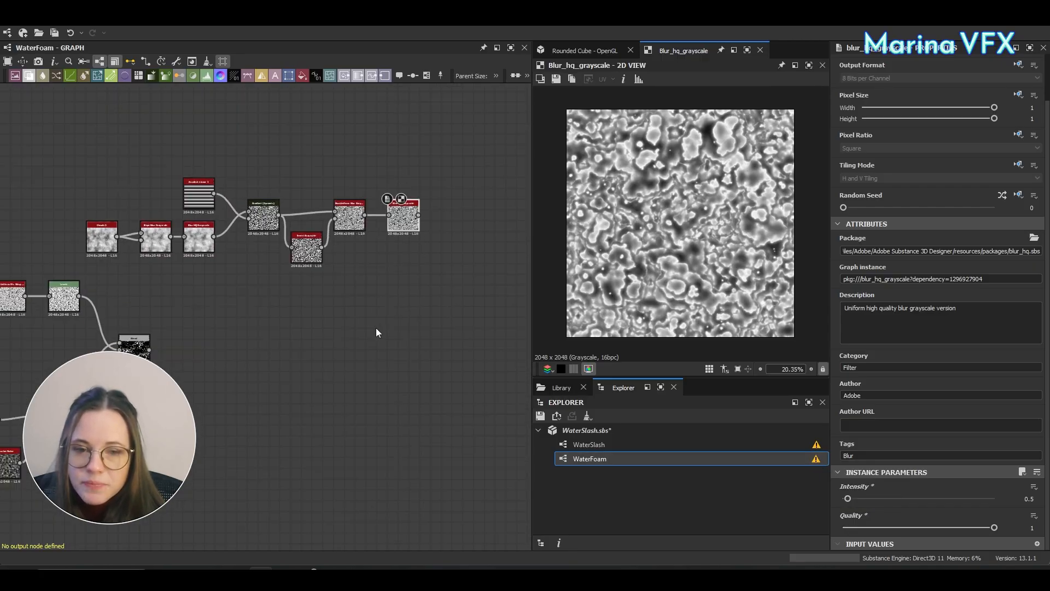
{"action": "left_click_drag", "start_coordinate": [159, 207], "coordinate": [396, 272]}
{"action": "left_click_drag", "start_coordinate": [394, 252], "coordinate": [252, 237]}
{"action": "middle_click_drag", "start_coordinate": [267, 300], "coordinate": [281, 330]}
Add a Blend node combining the existing foam Blend with the Clouds branch's final Blur HQ Grayscale.
{"action": "scroll", "coordinate": [282, 330], "scroll_direction": "up", "scroll_amount": 4}
{"action": "left_click", "coordinate": [297, 331]}
{"action": "key", "text": "space"}
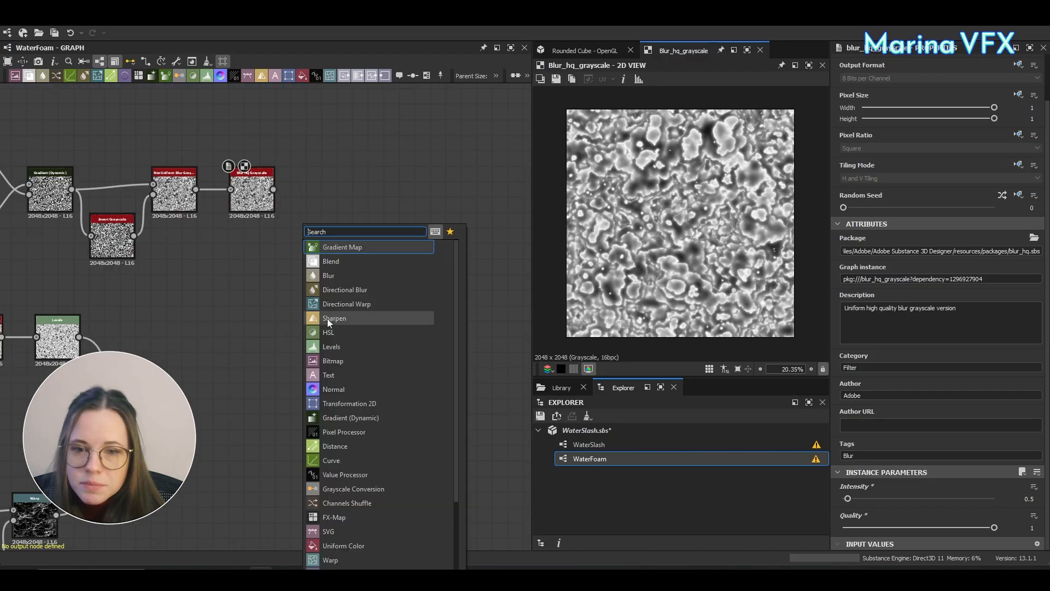
{"action": "left_click", "coordinate": [330, 261]}
{"action": "left_click_drag", "start_coordinate": [181, 414], "coordinate": [345, 307]}
{"action": "left_click_drag", "start_coordinate": [273, 190], "coordinate": [324, 295]}
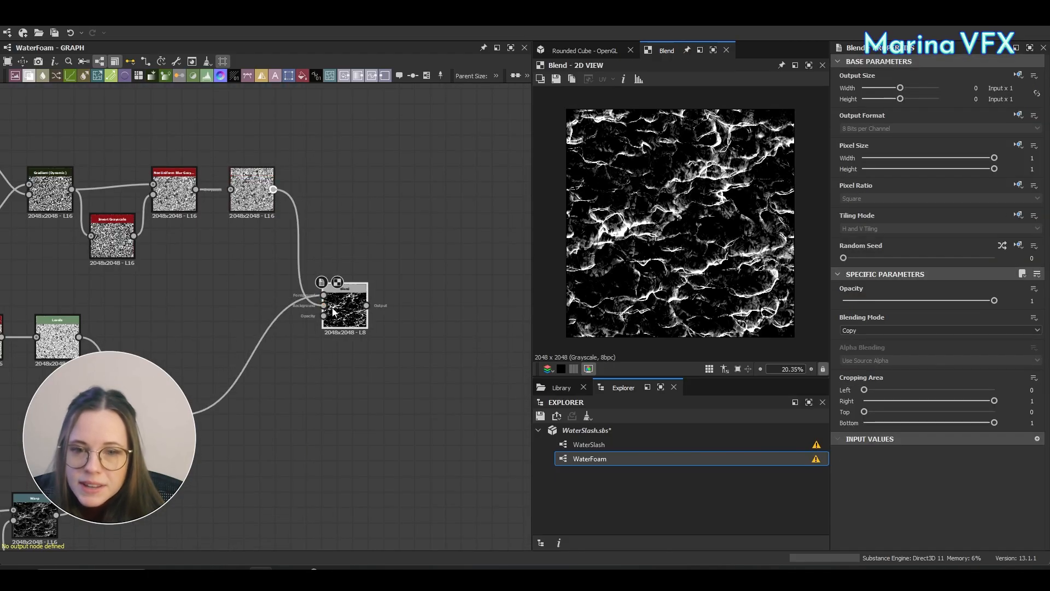
Set the new Blend to Add (Linear Dodge) at 0.18 opacity, with Blur HQ Grayscale as foreground and the foam Blend as background.
{"action": "left_click", "coordinate": [877, 330]}
{"action": "left_click", "coordinate": [870, 343]}
{"action": "mouse_move", "coordinate": [995, 300]}
{"action": "left_mouse_down"}
{"action": "mouse_move", "coordinate": [811, 283]}
{"action": "mouse_move", "coordinate": [900, 300]}
{"action": "left_mouse_up"}
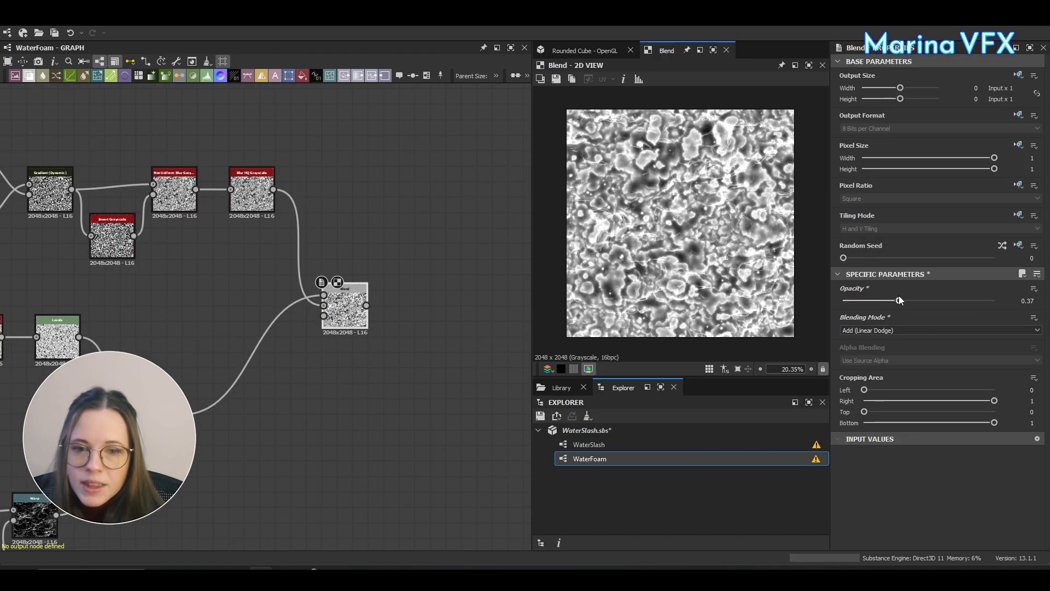
{"action": "left_click", "coordinate": [1016, 300]}
{"action": "type", "text": ".18"}
{"action": "key", "text": "Return"}
{"action": "left_click_drag", "start_coordinate": [318, 283], "coordinate": [301, 330]}
{"action": "scroll", "coordinate": [396, 348], "scroll_direction": "up", "scroll_amount": 3}
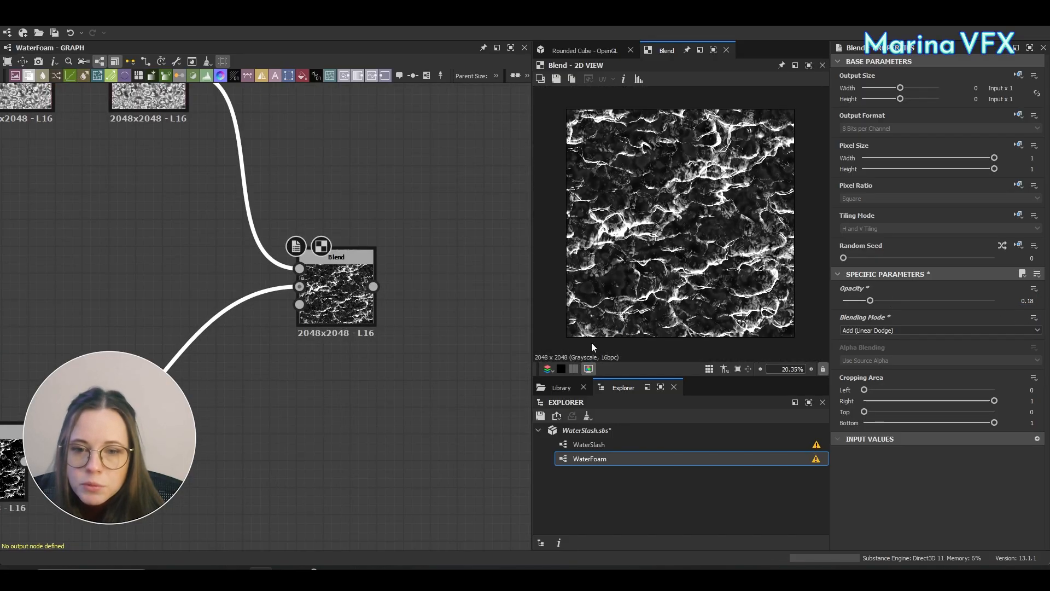
{"action": "middle_click_drag", "start_coordinate": [334, 376], "coordinate": [382, 412]}
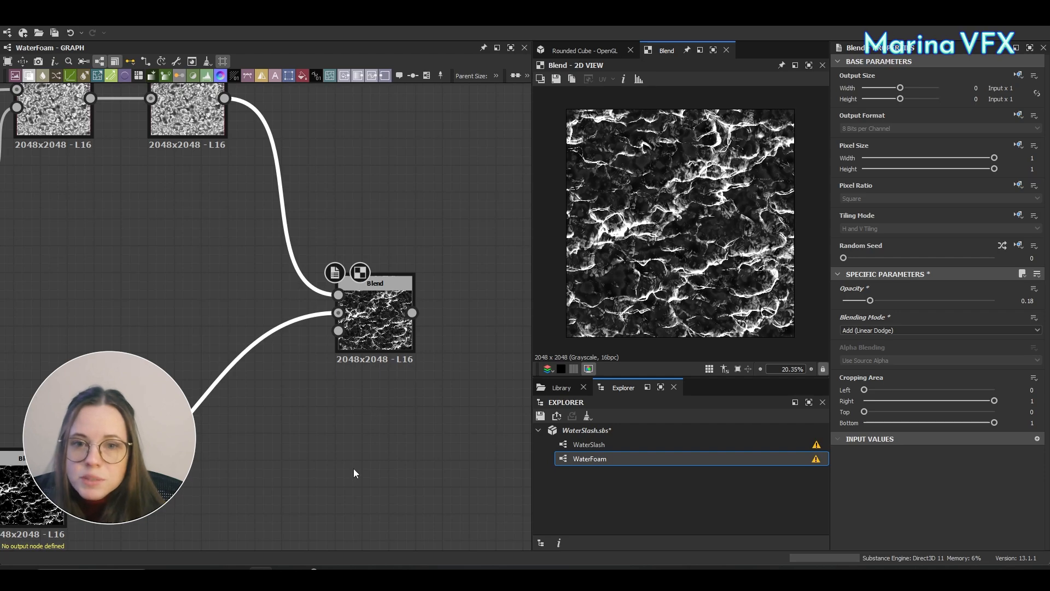
Add a Grunge Concrete node and place it directly below the Add (Linear Dodge) Blend.
{"action": "middle_click_drag", "start_coordinate": [412, 448], "coordinate": [166, 382]}
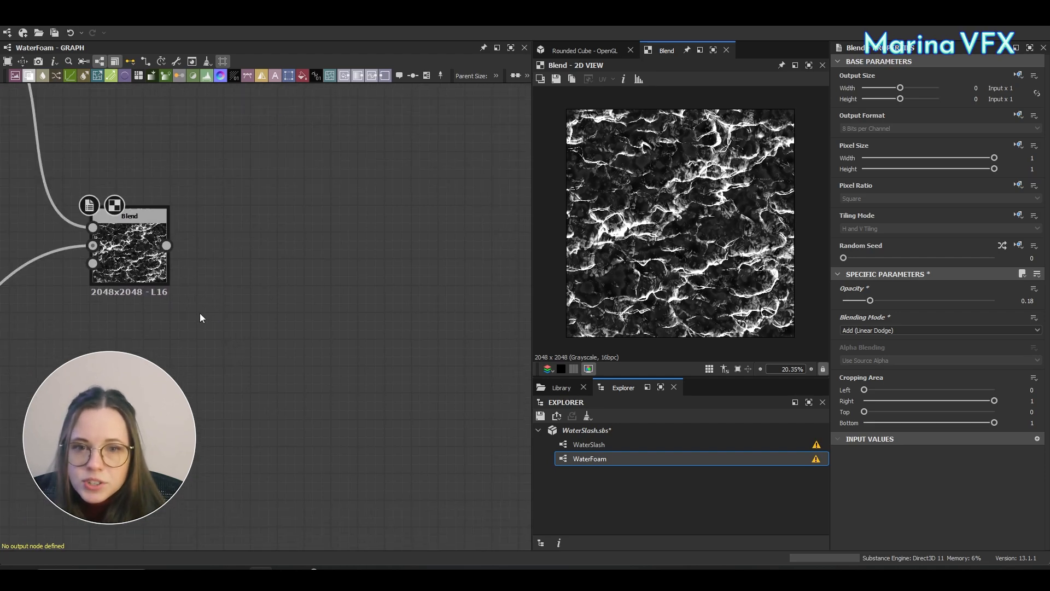
{"action": "key", "text": "space"}
{"action": "type", "text": "grung"}
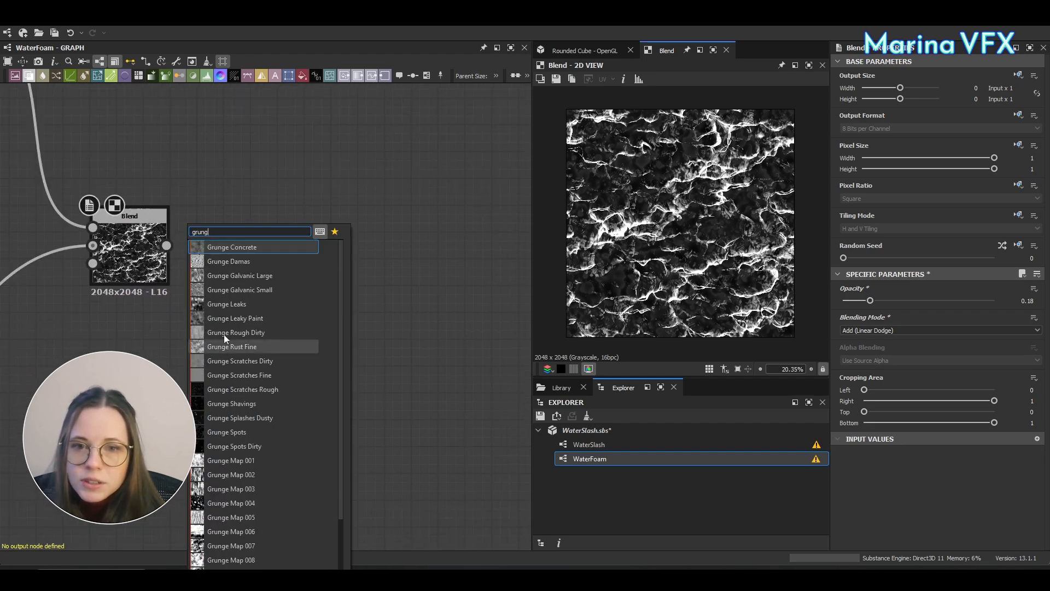
{"action": "left_click", "coordinate": [241, 248]}
{"action": "left_click_drag", "start_coordinate": [194, 366], "coordinate": [142, 367]}
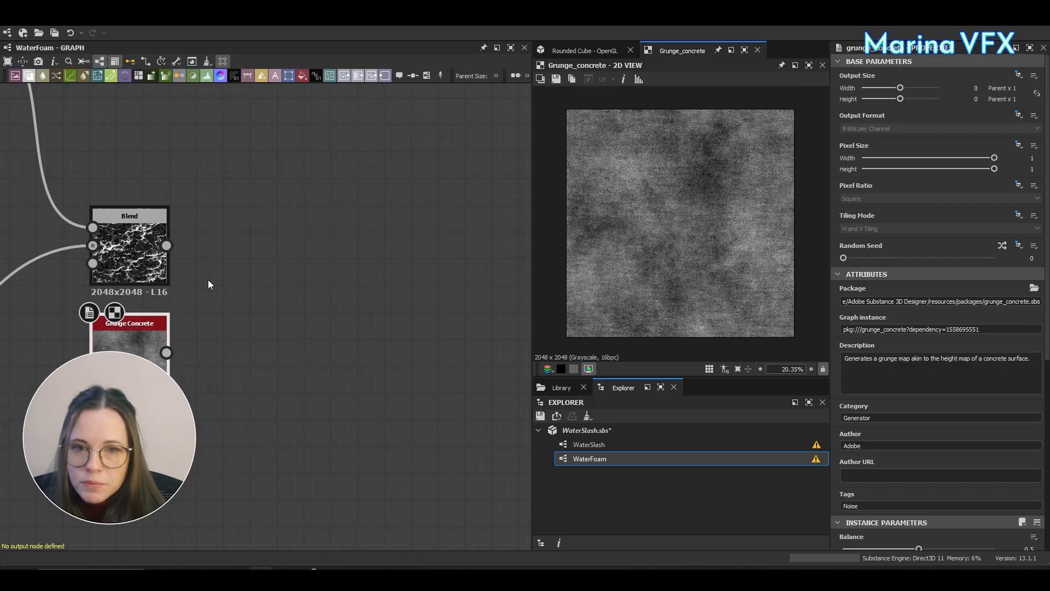
Add a Multiply Blend with the previous Blend as foreground and Grunge Concrete as background.
{"action": "key", "text": "space"}
{"action": "left_click", "coordinate": [251, 257]}
{"action": "left_click_drag", "start_coordinate": [181, 272], "coordinate": [262, 271]}
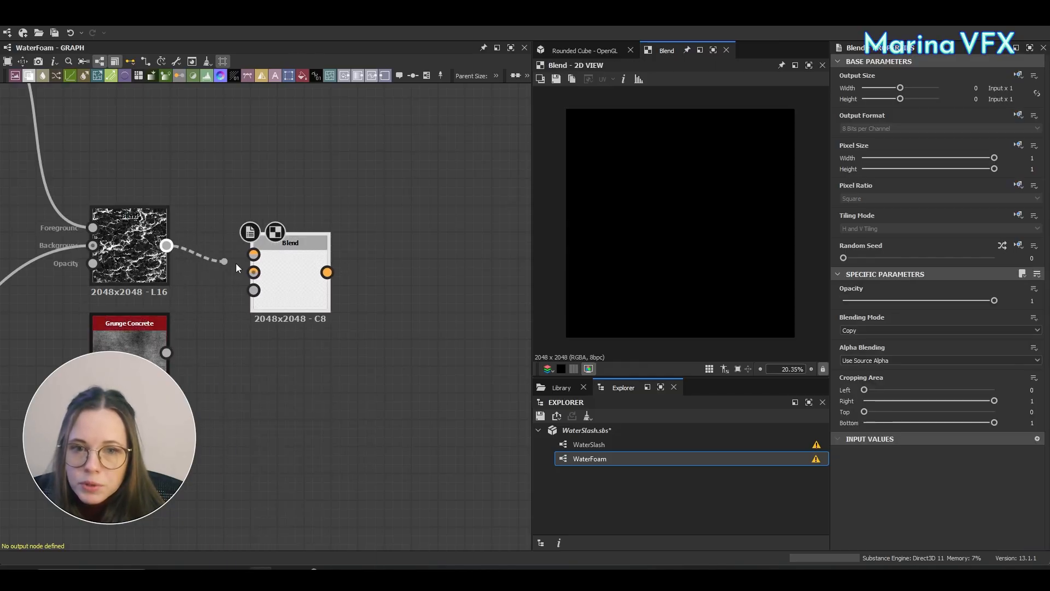
{"action": "left_click_drag", "start_coordinate": [166, 245], "coordinate": [253, 254]}
{"action": "left_click_drag", "start_coordinate": [166, 352], "coordinate": [279, 282]}
{"action": "left_click", "coordinate": [873, 332]}
{"action": "left_click", "coordinate": [869, 361]}
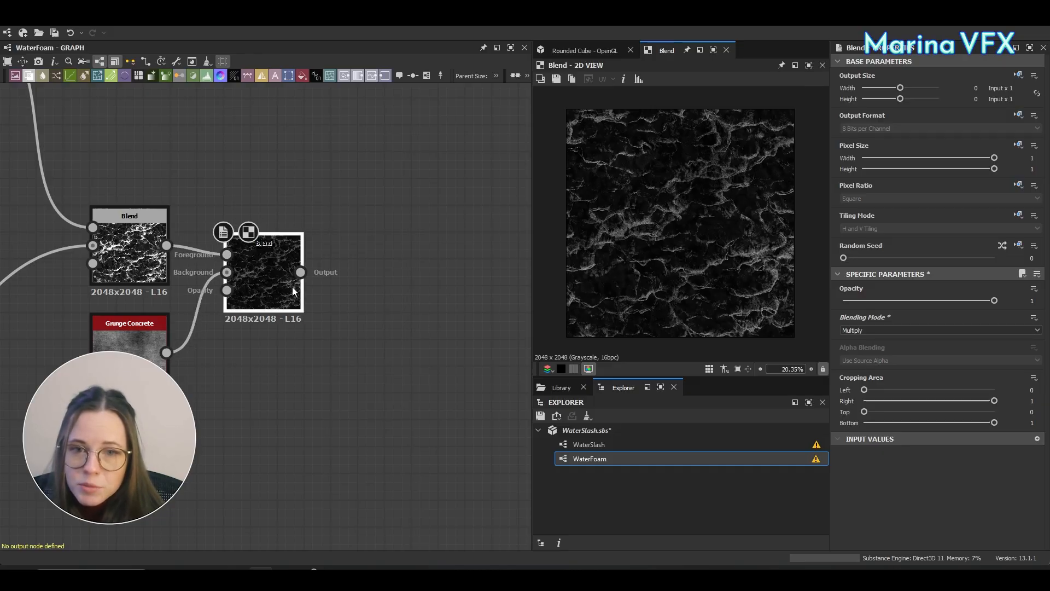
Add an Auto Levels node after the Multiply Blend.
{"action": "scroll", "coordinate": [385, 226], "scroll_direction": "up", "scroll_amount": 3}
{"action": "key", "text": "space"}
{"action": "type", "text": "auto"}
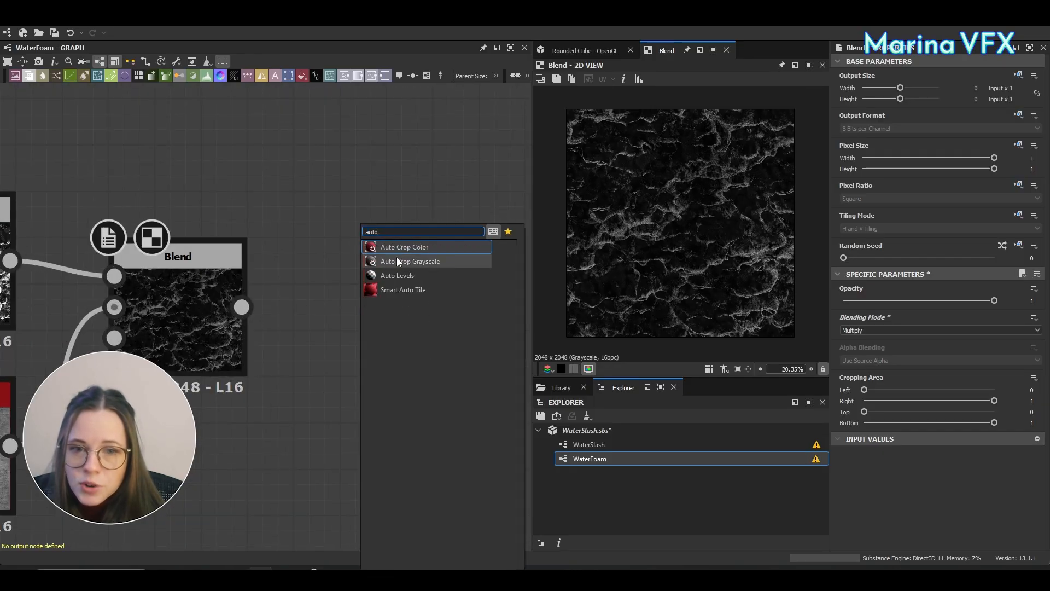
{"action": "left_click", "coordinate": [402, 277]}
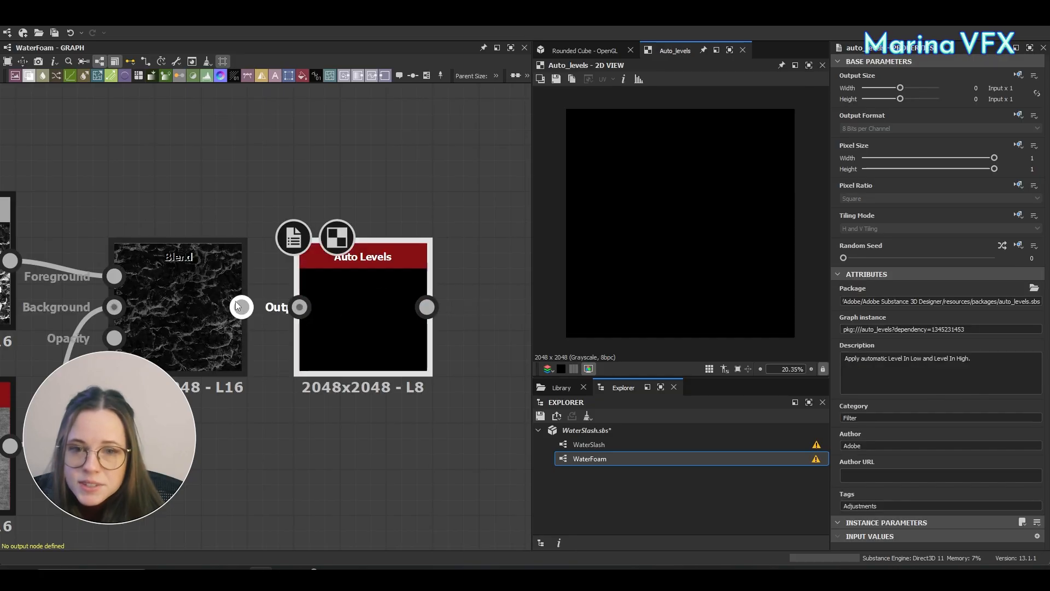
Add a Levels node after Auto Levels and lower its input white point to about the middle of the histogram.
{"action": "middle_click_drag", "start_coordinate": [526, 323], "coordinate": [294, 336]}
{"action": "key", "text": "space"}
{"action": "type", "text": "levels"}
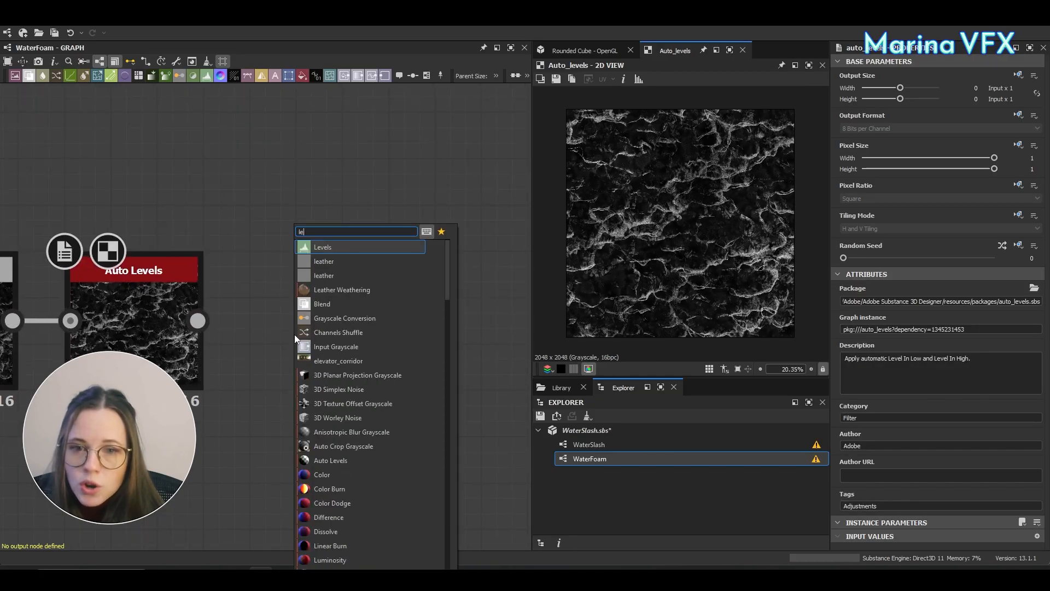
{"action": "left_click", "coordinate": [336, 246]}
{"action": "left_click_drag", "start_coordinate": [197, 321], "coordinate": [302, 320]}
{"action": "left_click_drag", "start_coordinate": [941, 318], "coordinate": [935, 318]}
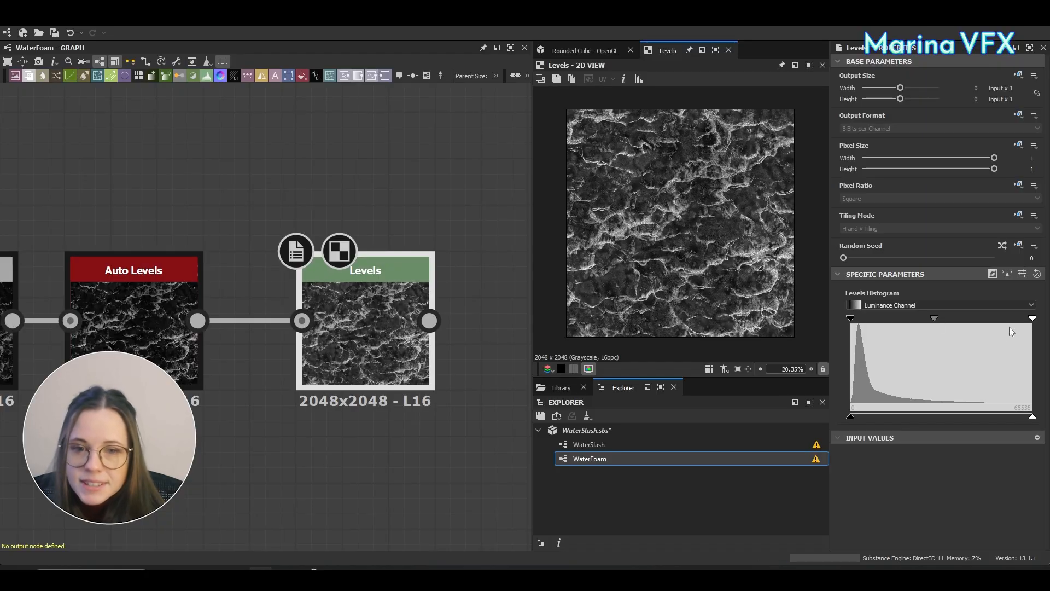
{"action": "left_click_drag", "start_coordinate": [1033, 319], "coordinate": [942, 321]}
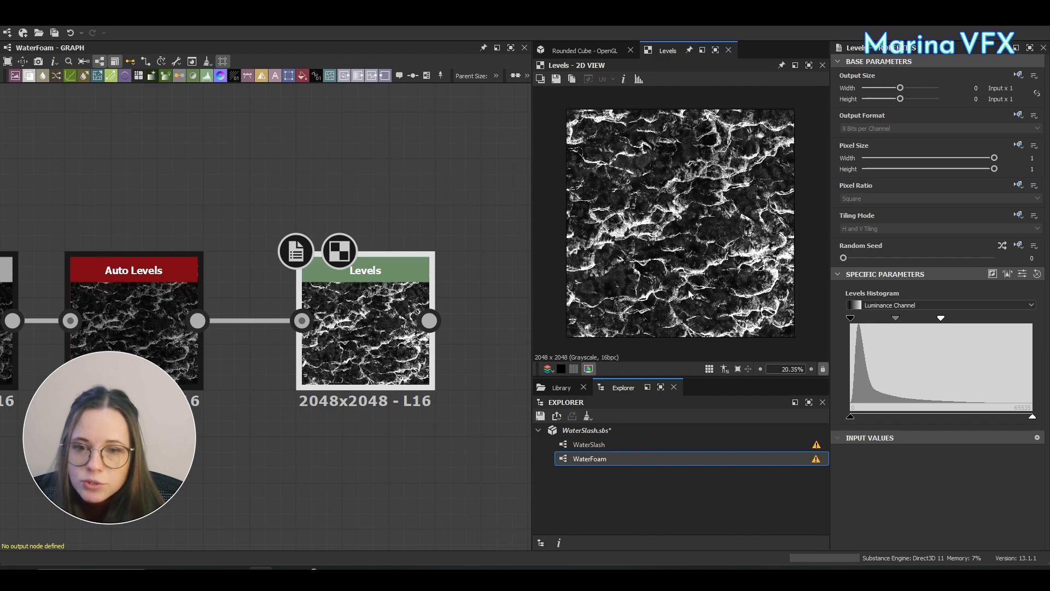
Adjust the input histogram of the earlier Levels node that feeds Multi Dir. Warp Grayscale.
{"action": "scroll", "coordinate": [244, 429], "scroll_direction": "down", "scroll_amount": 5}
{"action": "middle_click_drag", "start_coordinate": [242, 429], "coordinate": [509, 355]}
{"action": "middle_click_drag", "start_coordinate": [219, 394], "coordinate": [605, 234]}
{"action": "scroll", "coordinate": [229, 345], "scroll_direction": "down", "scroll_amount": 3}
{"action": "middle_click_drag", "start_coordinate": [203, 368], "coordinate": [356, 359]}
{"action": "scroll", "coordinate": [442, 308], "scroll_direction": "up", "scroll_amount": 5}
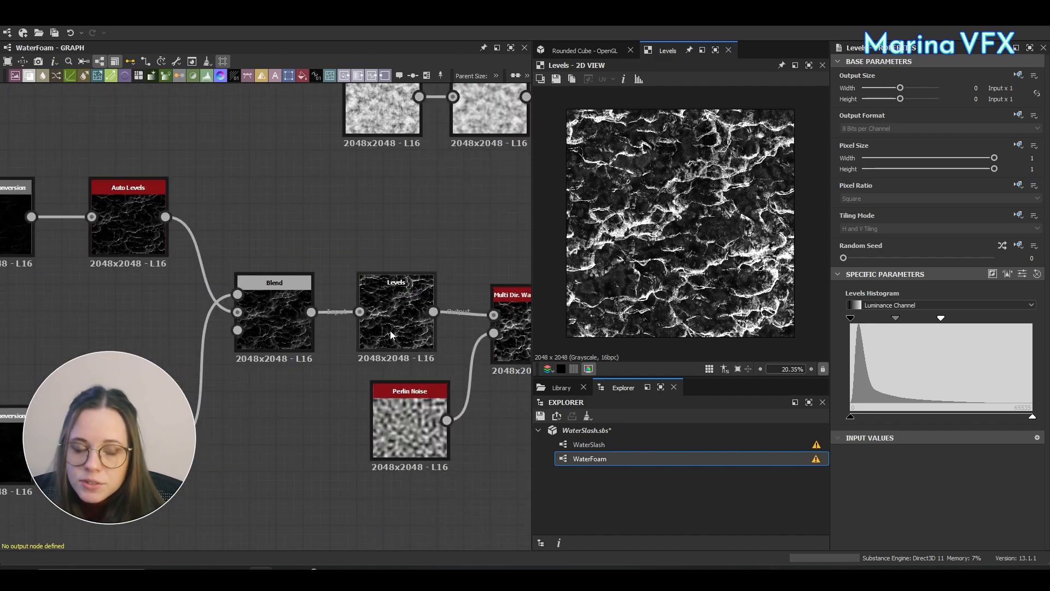
{"action": "left_click", "coordinate": [400, 313]}
{"action": "mouse_move", "coordinate": [941, 318]}
{"action": "left_mouse_down"}
{"action": "mouse_move", "coordinate": [974, 319]}
{"action": "mouse_move", "coordinate": [904, 317]}
{"action": "left_mouse_up"}
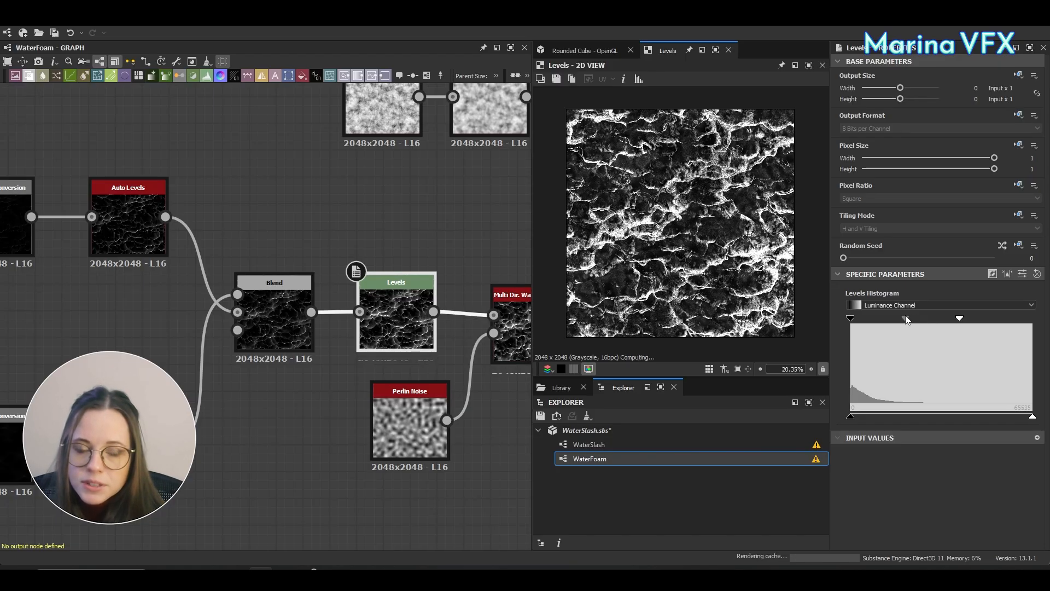
Set the opacity of the Add (Linear Dodge) Blend to 0.21.
{"action": "scroll", "coordinate": [226, 284], "scroll_direction": "down", "scroll_amount": 6}
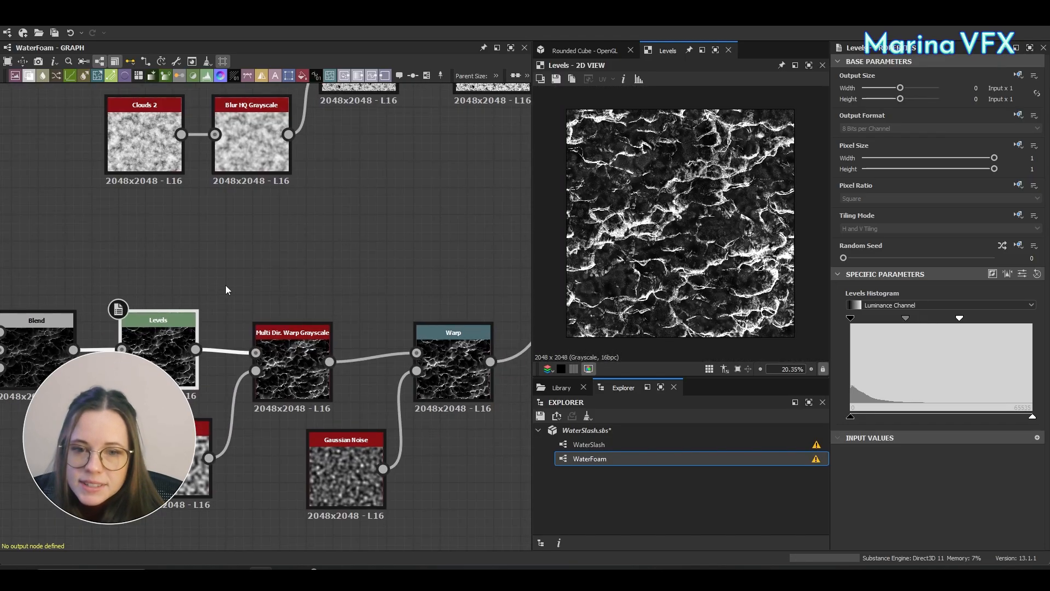
{"action": "left_click", "coordinate": [500, 294]}
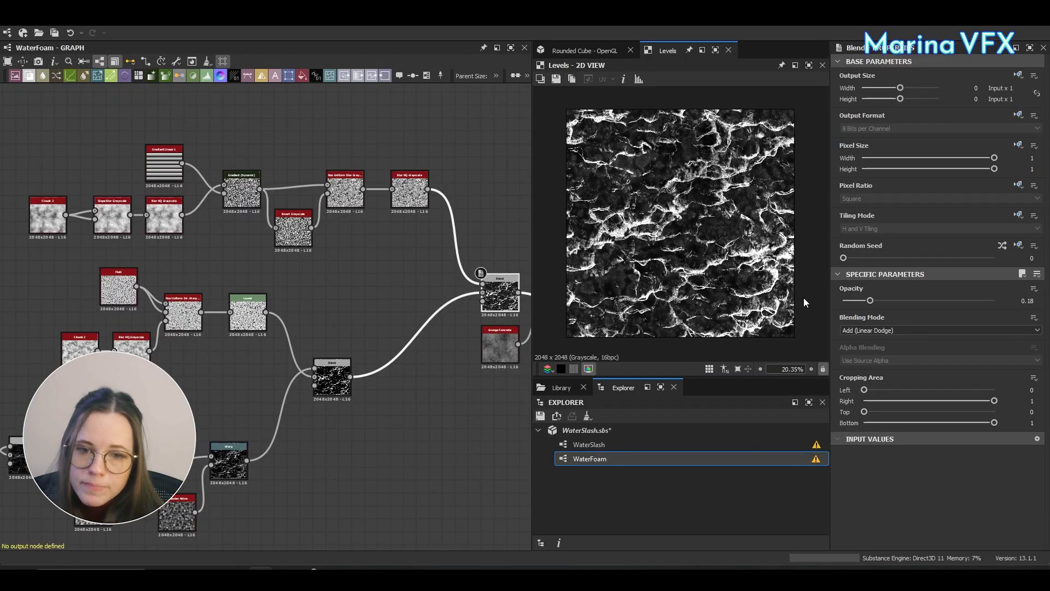
{"action": "left_click_drag", "start_coordinate": [871, 301], "coordinate": [875, 301]}
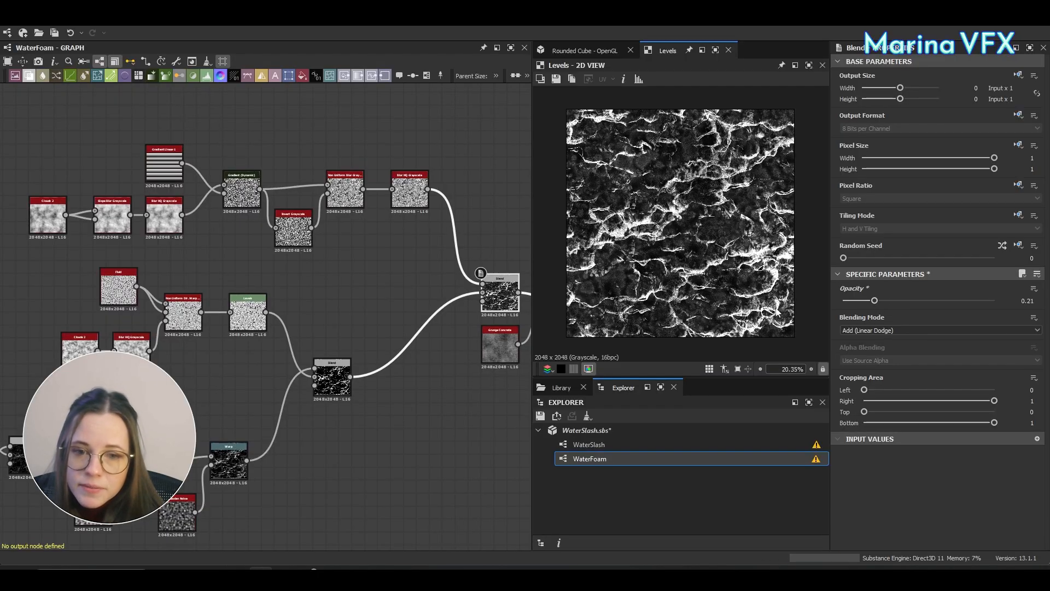
Set the opacity of the Add Sub Blend joining the Fluid and Warp branches to 0.91.
{"action": "scroll", "coordinate": [279, 361], "scroll_direction": "up", "scroll_amount": 3}
{"action": "left_click", "coordinate": [370, 391]}
{"action": "mouse_move", "coordinate": [992, 301]}
{"action": "left_mouse_down"}
{"action": "mouse_move", "coordinate": [939, 301]}
{"action": "mouse_move", "coordinate": [996, 295]}
{"action": "mouse_move", "coordinate": [982, 300]}
{"action": "left_mouse_up"}
{"action": "scroll", "coordinate": [722, 237], "scroll_direction": "up", "scroll_amount": 3}
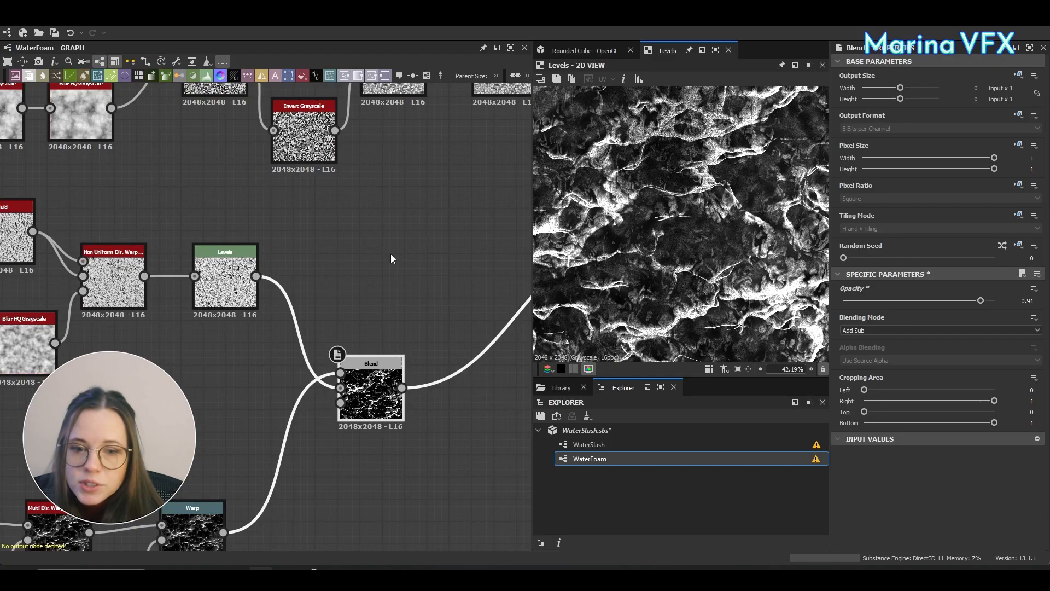
{"action": "scroll", "coordinate": [684, 236], "scroll_direction": "down", "scroll_amount": 4}
{"action": "scroll", "coordinate": [684, 235], "scroll_direction": "up", "scroll_amount": 1}
{"action": "scroll", "coordinate": [684, 235], "scroll_direction": "down", "scroll_amount": 1}
{"action": "middle_click_drag", "start_coordinate": [443, 324], "coordinate": [241, 255]}
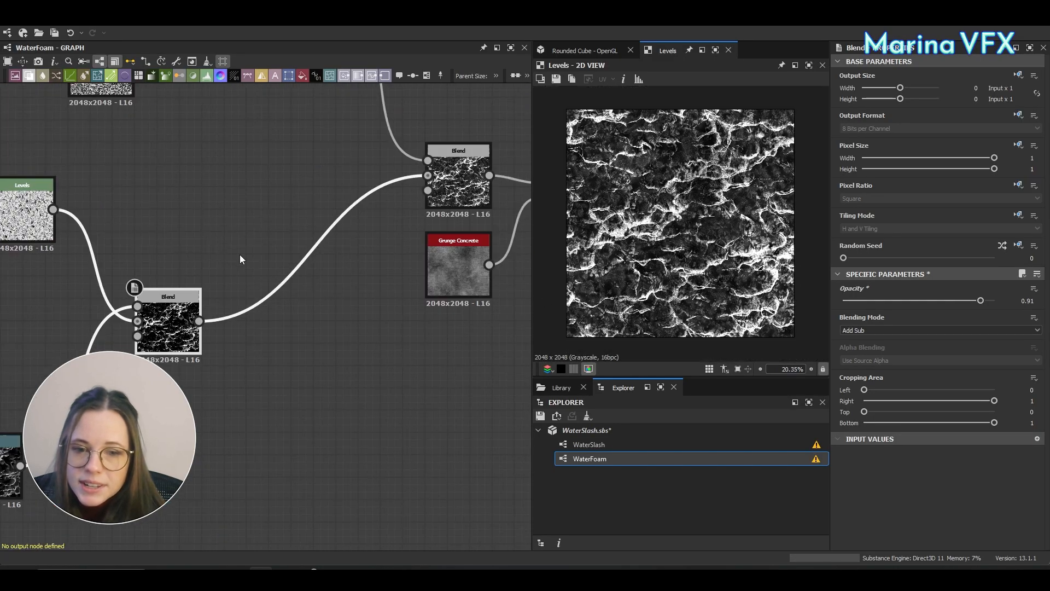
Try a different input black point on the final Levels node and inspect the foam preview.
{"action": "scroll", "coordinate": [241, 255], "scroll_direction": "down", "scroll_amount": 4}
{"action": "middle_click_drag", "start_coordinate": [203, 349], "coordinate": [259, 403]}
{"action": "middle_click_drag", "start_coordinate": [507, 394], "coordinate": [347, 392]}
{"action": "scroll", "coordinate": [395, 303], "scroll_direction": "up", "scroll_amount": 5}
{"action": "left_click", "coordinate": [393, 267]}
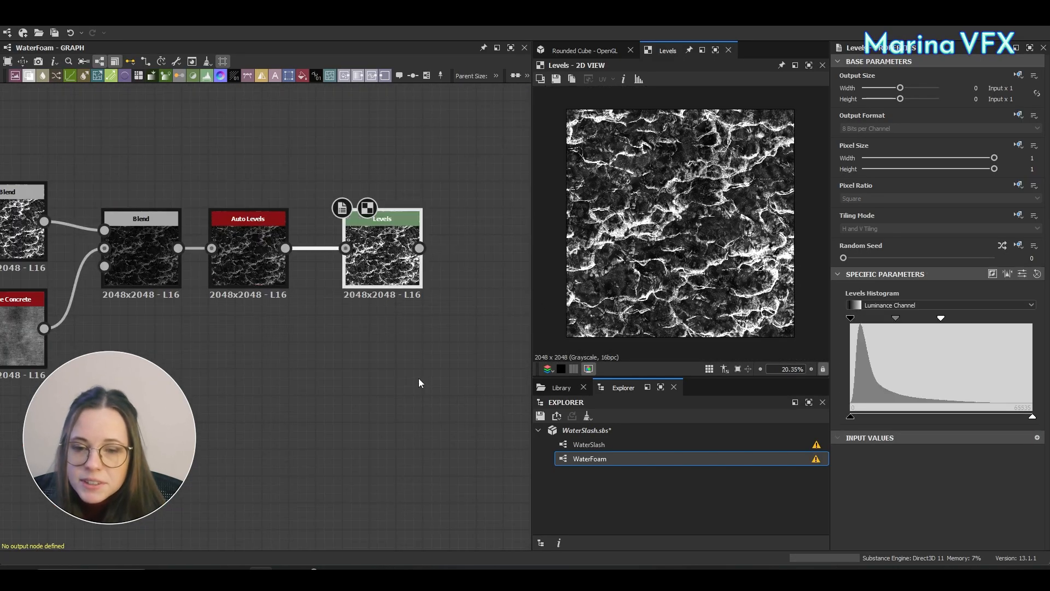
{"action": "scroll", "coordinate": [786, 261], "scroll_direction": "up", "scroll_amount": 2}
{"action": "mouse_move", "coordinate": [853, 319]}
{"action": "left_mouse_down"}
{"action": "mouse_move", "coordinate": [869, 319]}
{"action": "mouse_move", "coordinate": [850, 319]}
{"action": "left_mouse_up"}
{"action": "scroll", "coordinate": [754, 276], "scroll_direction": "down", "scroll_amount": 2}
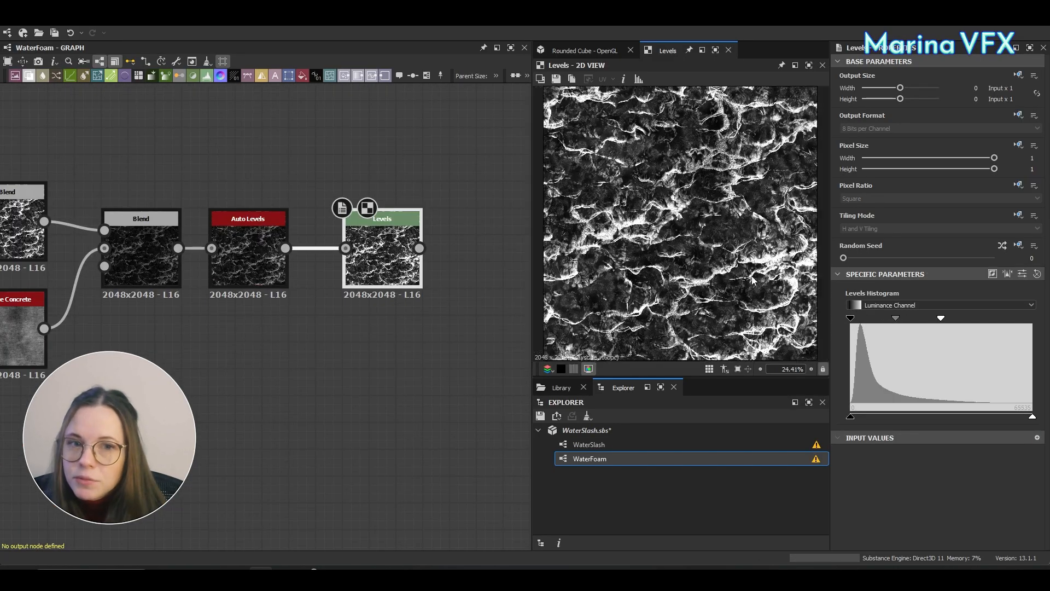